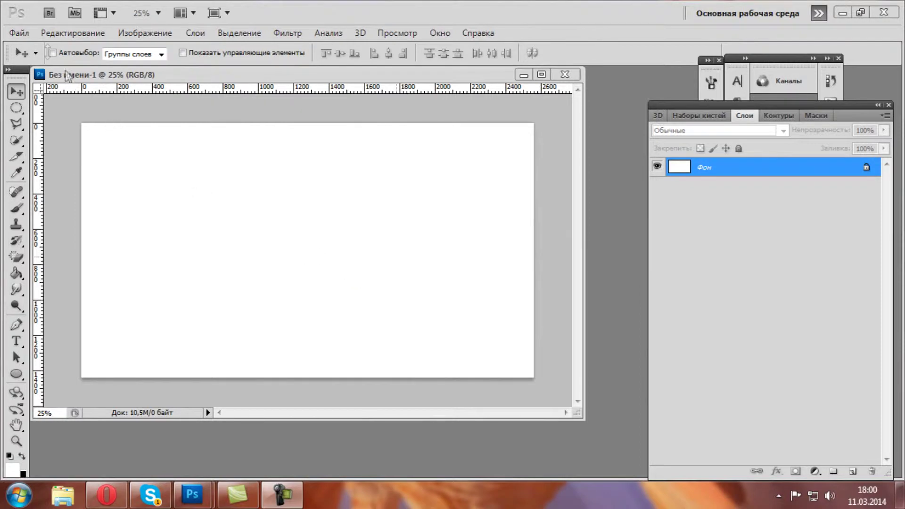
Step: Add a new layer filled solid black over the background, then an empty Слой 2 above it
click(19, 32)
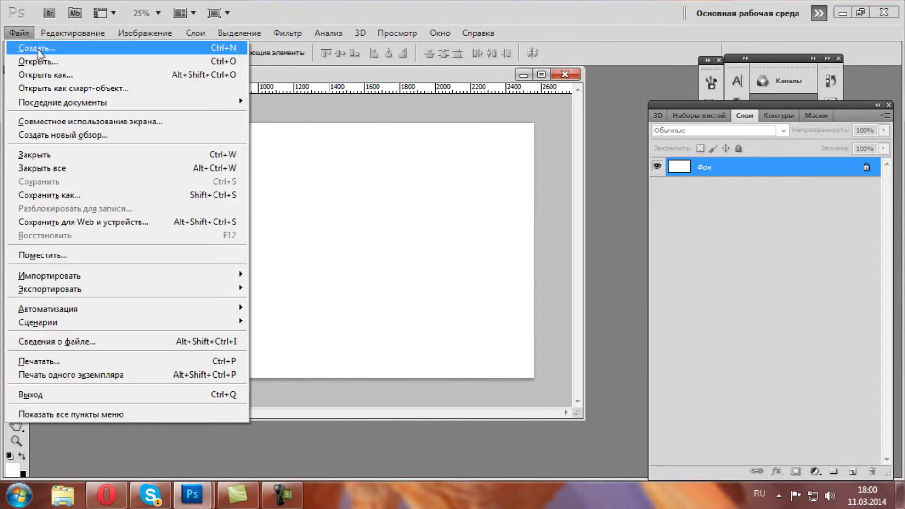
click(478, 169)
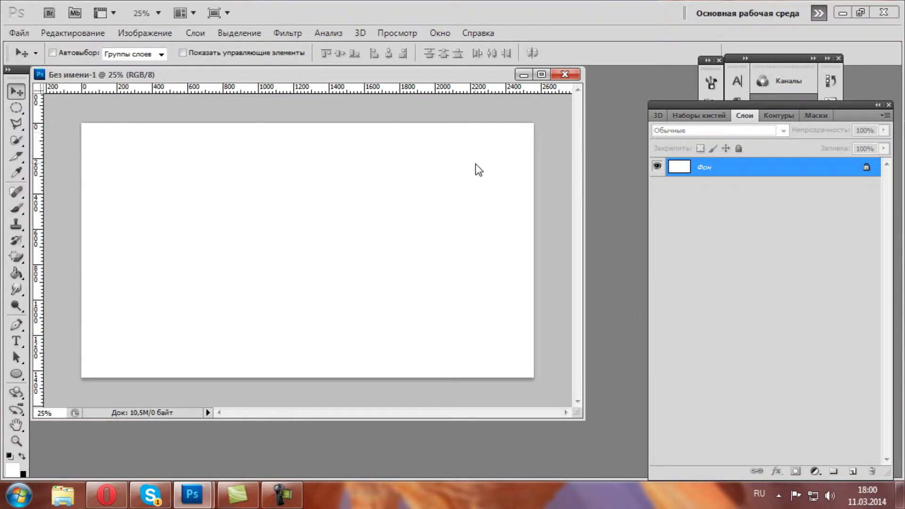
click(852, 471)
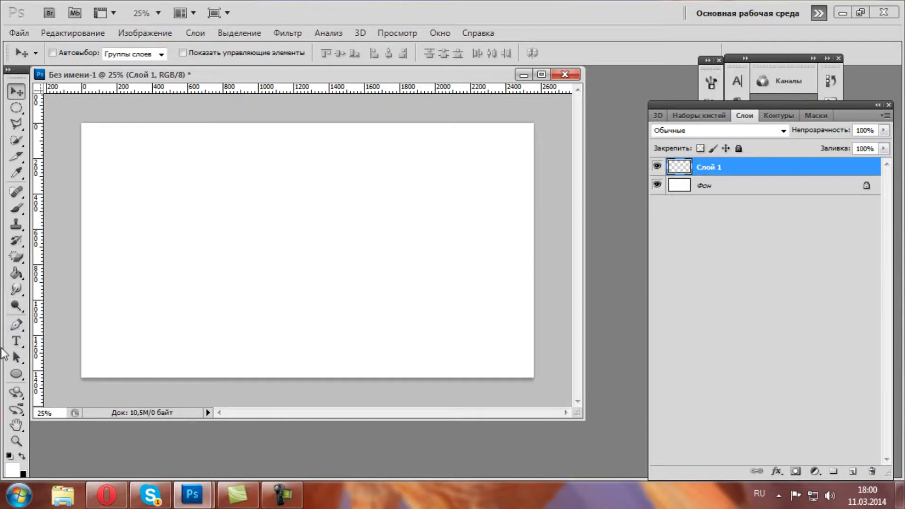
click(16, 273)
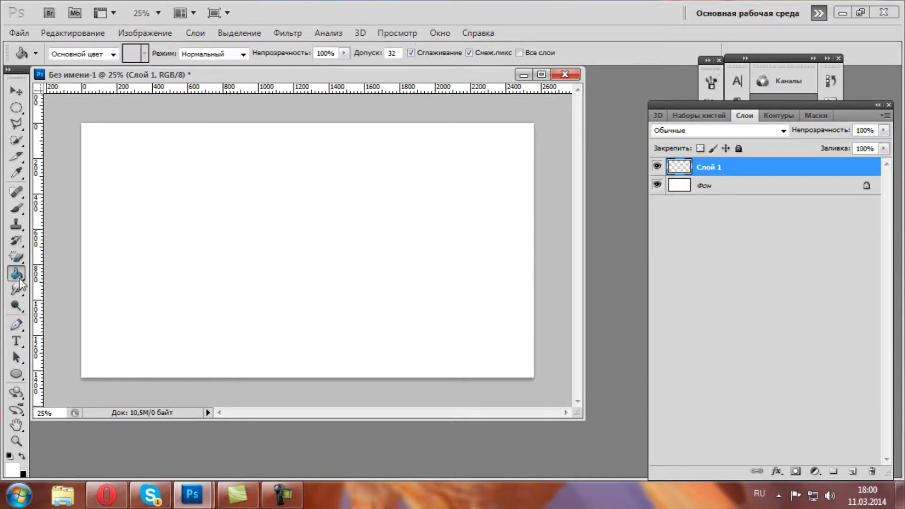
key(d)
click(254, 300)
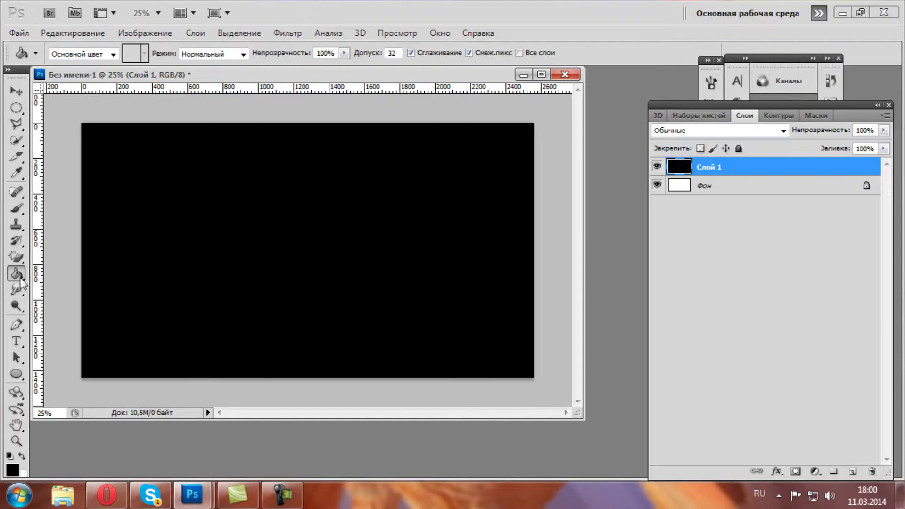
click(17, 93)
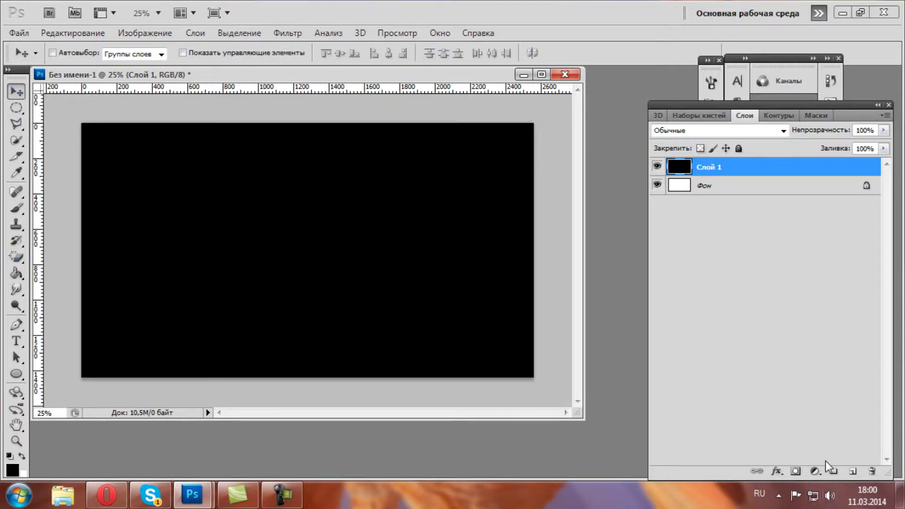
click(852, 471)
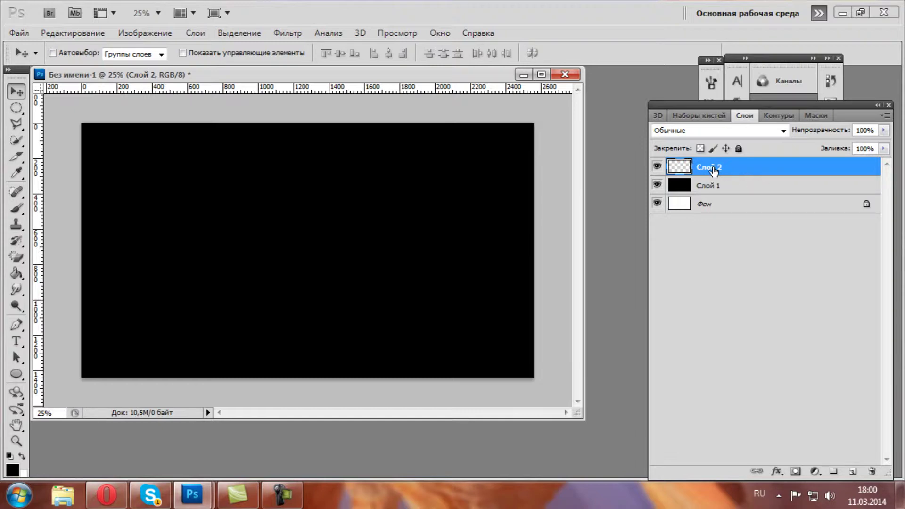
Step: Type a white letter X on the canvas and commit it as text layer X
click(14, 348)
click(234, 236)
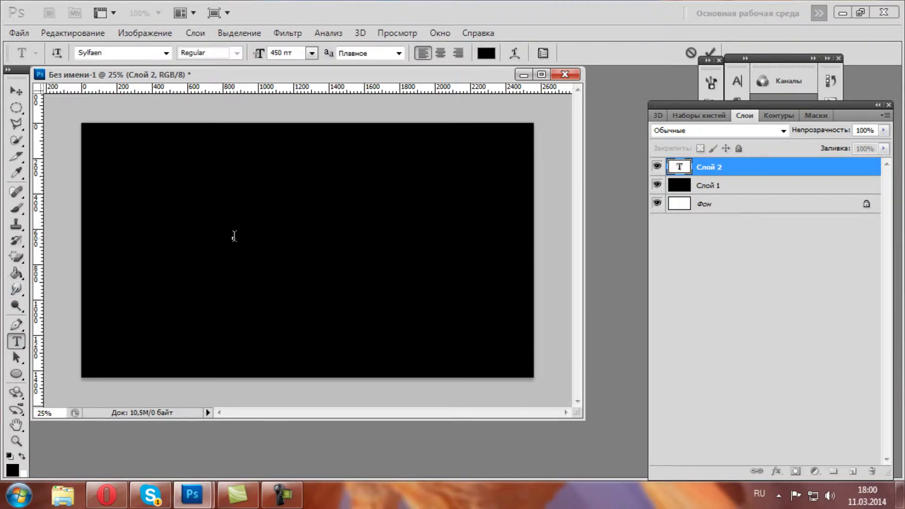
key(alt+shift)
click(21, 456)
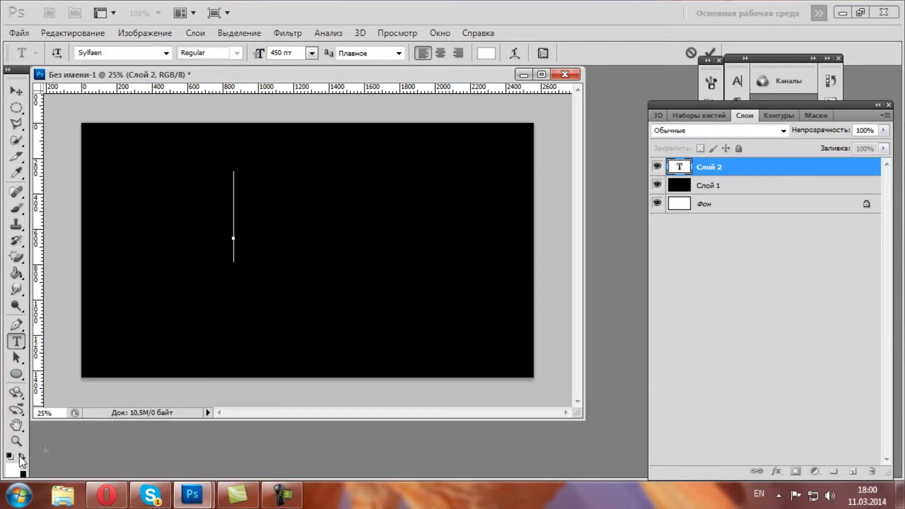
text({)
key(BackSpace)
key(alt+shift)
text(Х)
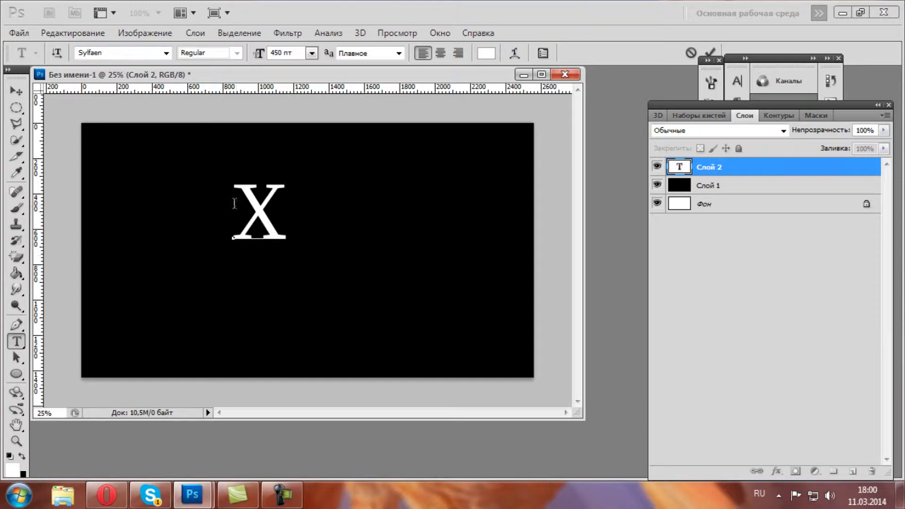
click(20, 91)
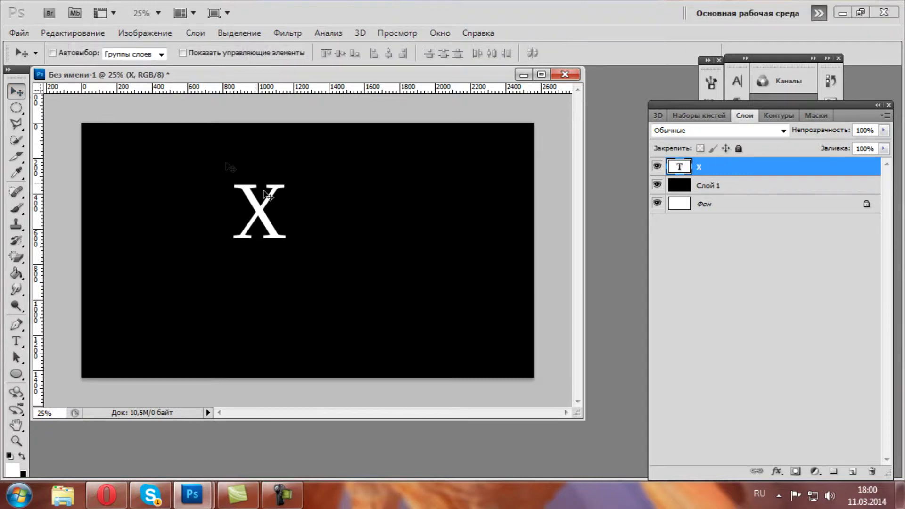
Step: Scale the X to about two and a half times its size and centre it on the canvas
key(ctrl+t)
drag(291, 169, 340, 79)
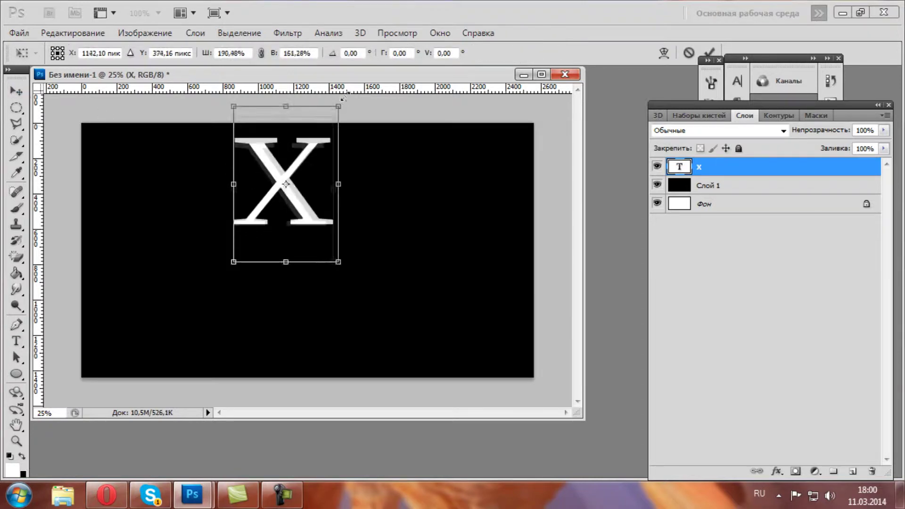
mouse_move(265, 190)
mouse_down()
mouse_move(275, 278)
mouse_move(258, 289)
mouse_up()
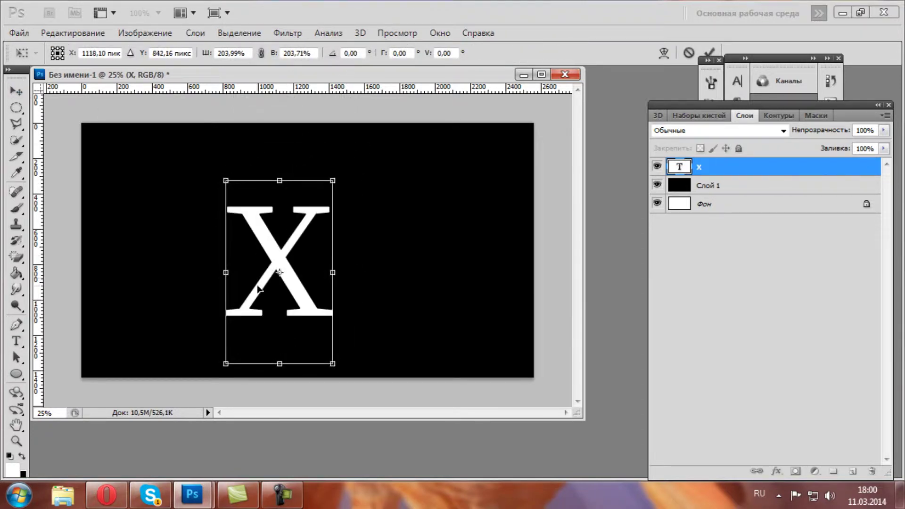
drag(332, 179, 361, 148)
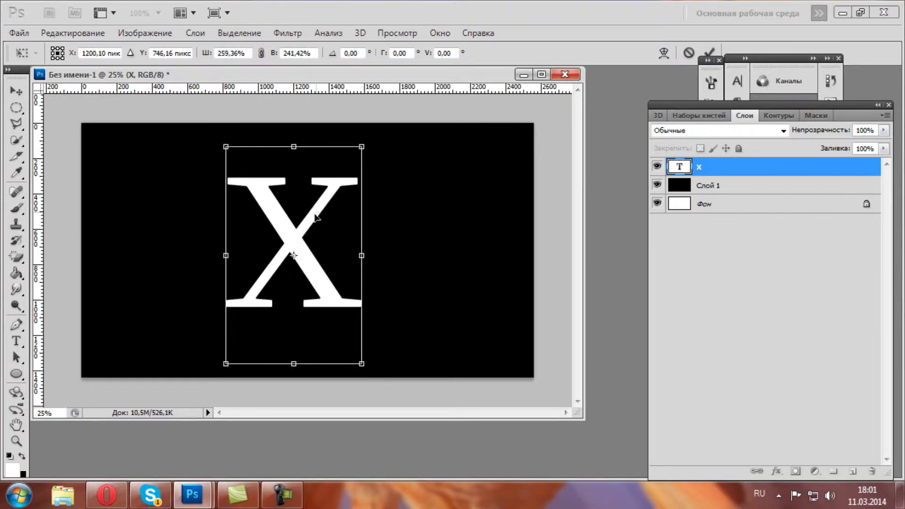
drag(306, 229, 313, 213)
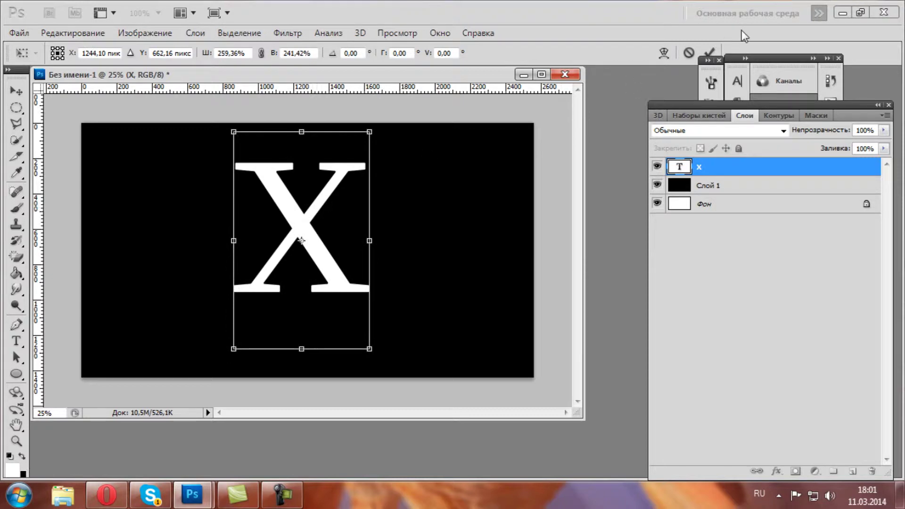
click(712, 51)
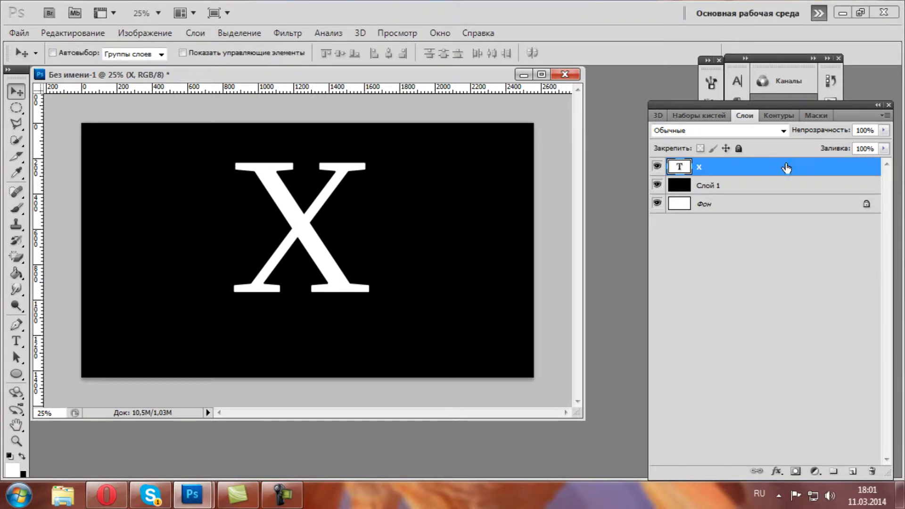
double_click(817, 173)
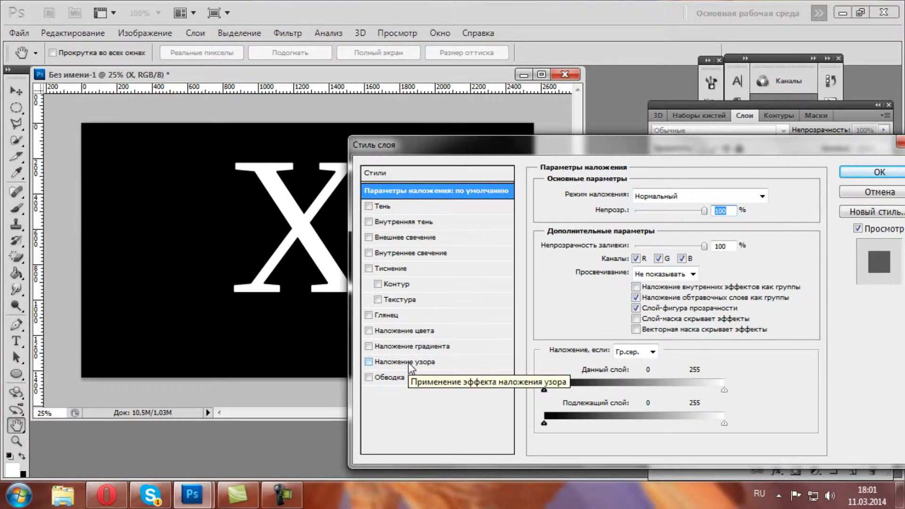
Step: Add a vivid blue stroke outline to the X
click(411, 377)
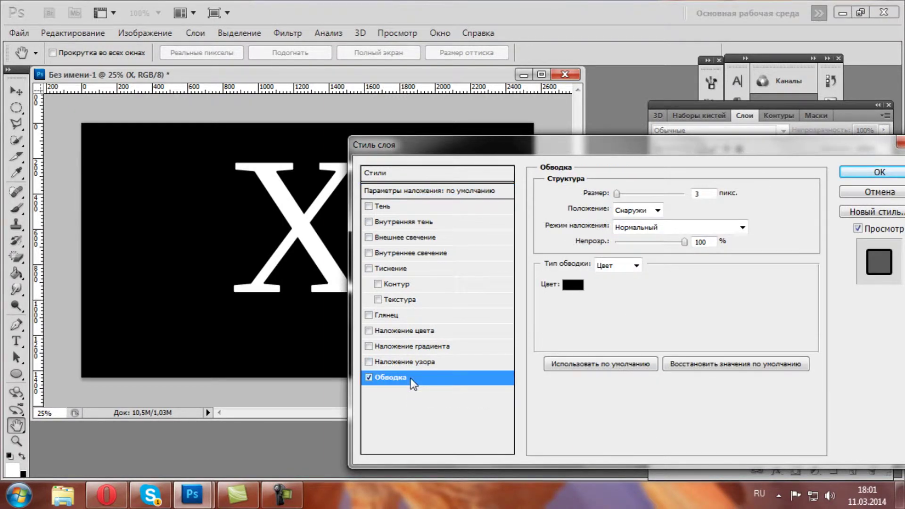
click(627, 282)
click(543, 307)
click(521, 264)
click(636, 244)
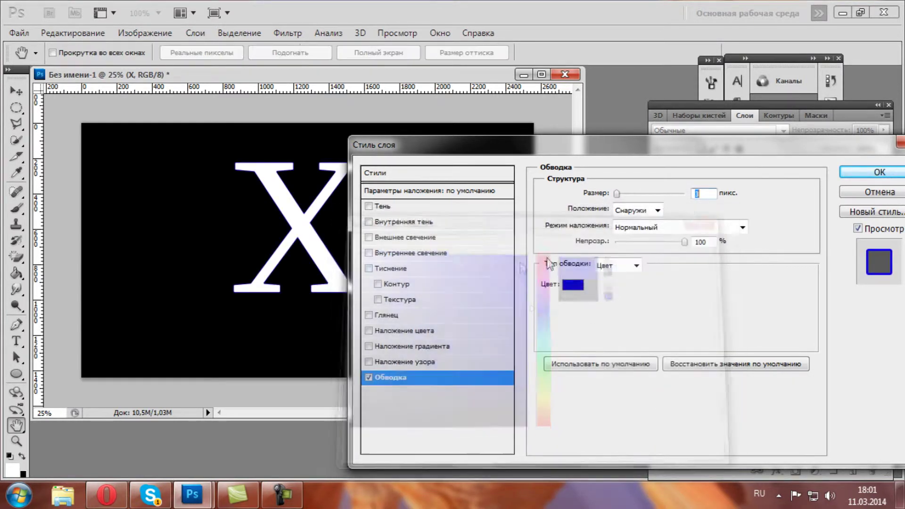
Step: Add a blue outer glow of size 84 in Разница blending and set the X's fill to 0%
click(429, 238)
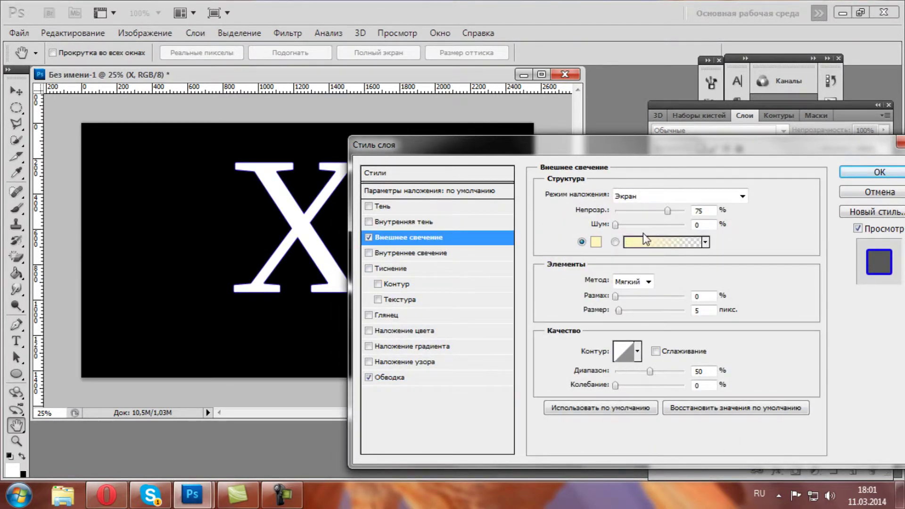
click(596, 243)
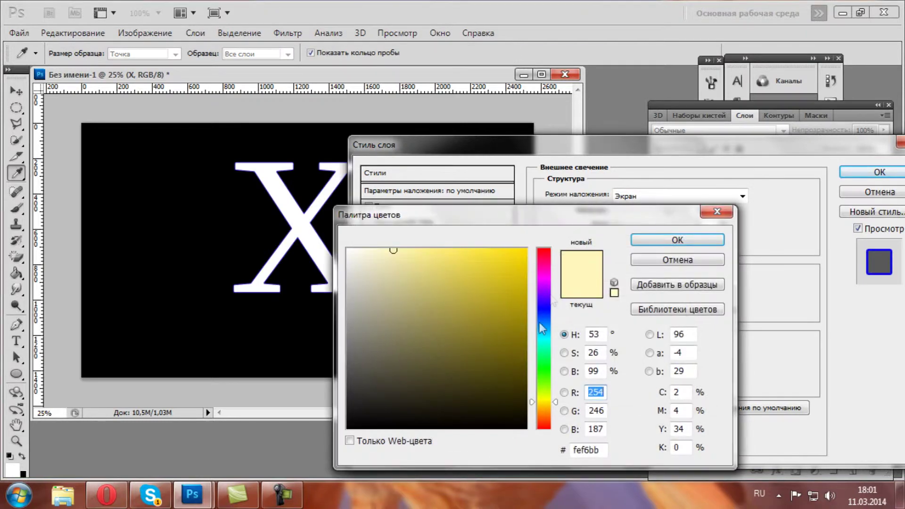
click(543, 313)
click(509, 265)
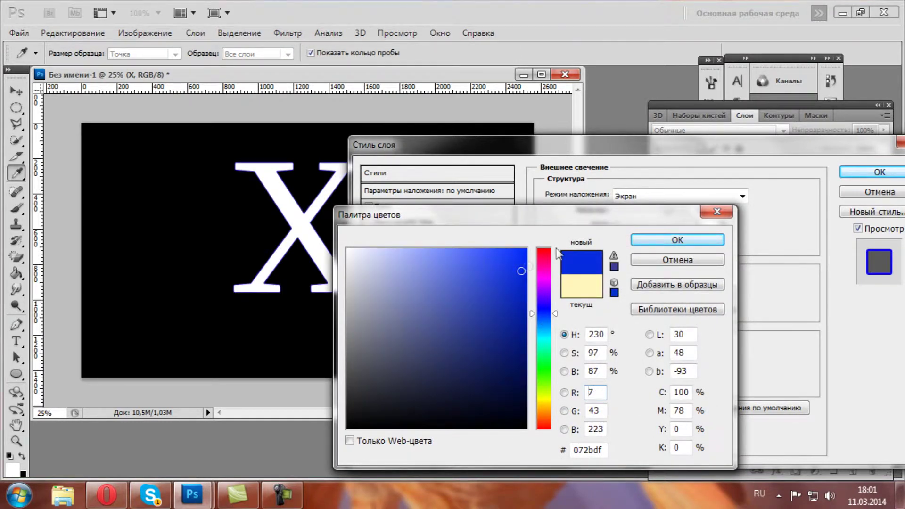
click(669, 240)
mouse_move(619, 312)
mouse_down()
mouse_move(628, 297)
mouse_move(618, 297)
mouse_move(641, 310)
mouse_up()
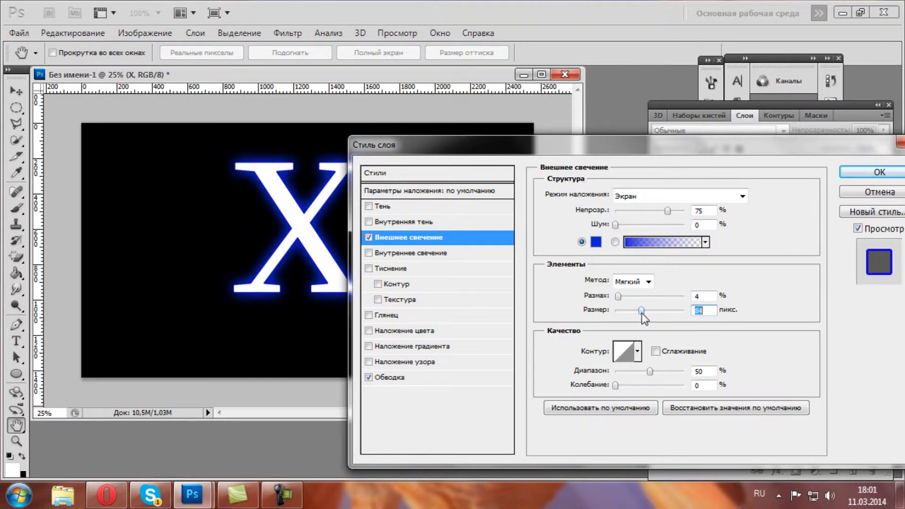
click(649, 196)
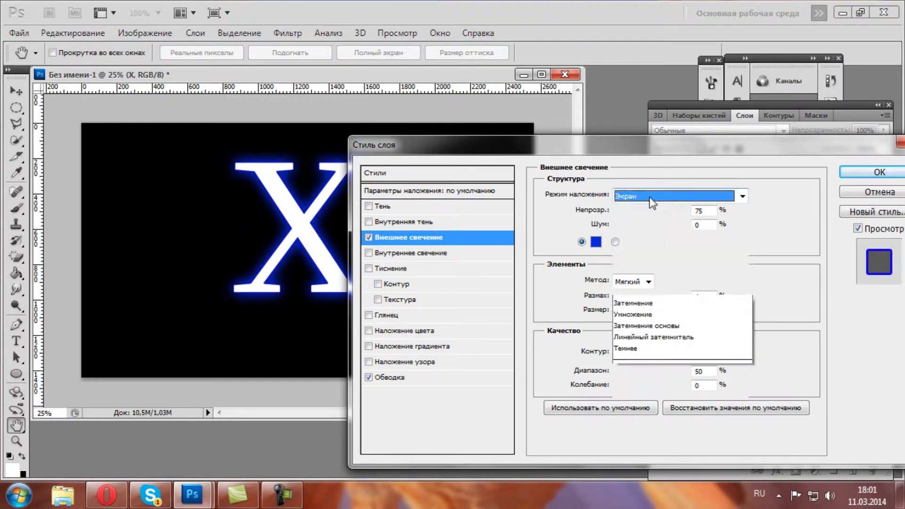
click(637, 267)
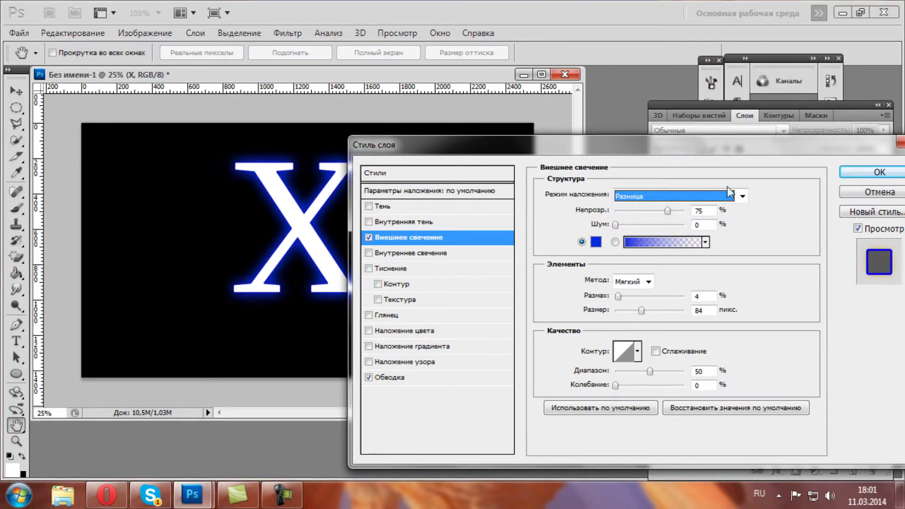
click(863, 171)
click(883, 148)
drag(883, 162, 811, 162)
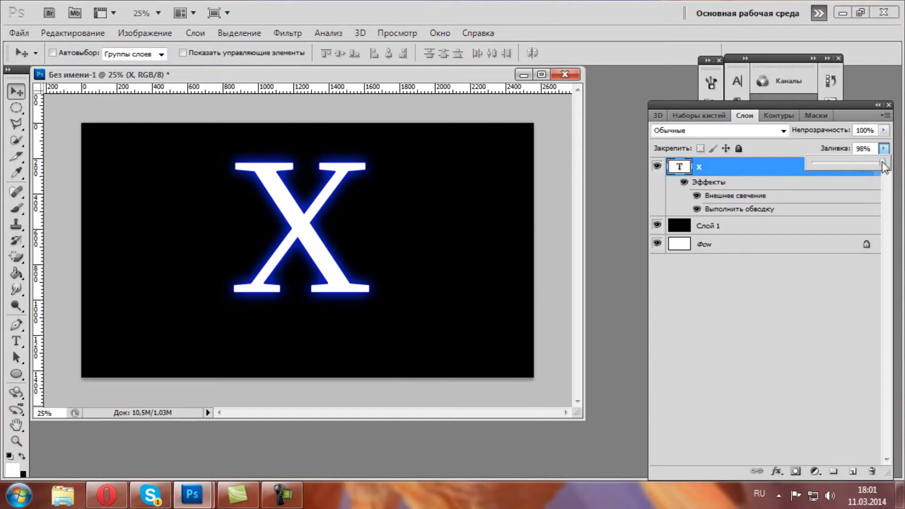
Step: Adjust the X's stroke thickness and set the stroke blend mode to Разница
click(713, 296)
double_click(756, 167)
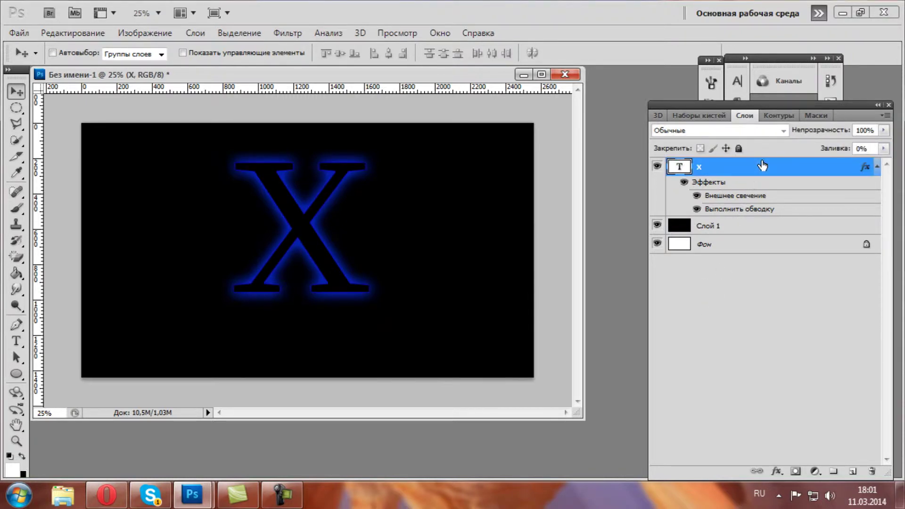
click(405, 377)
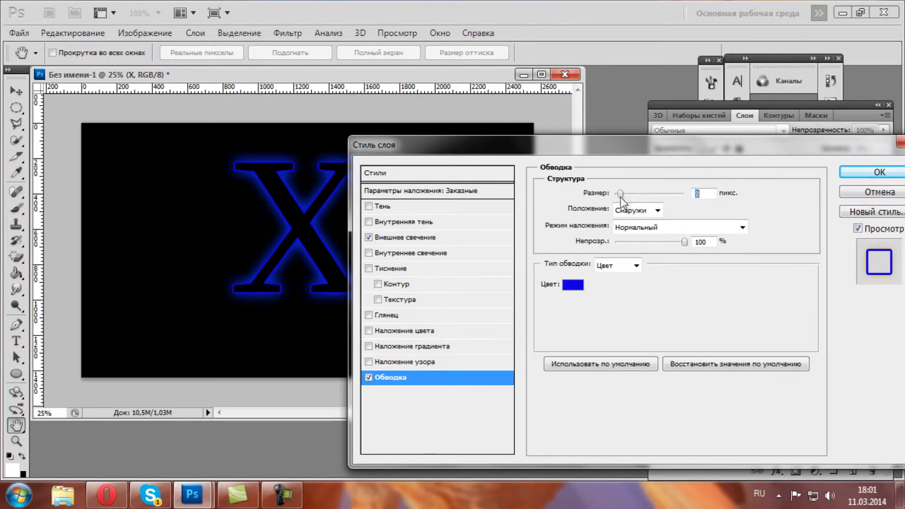
drag(620, 197, 623, 193)
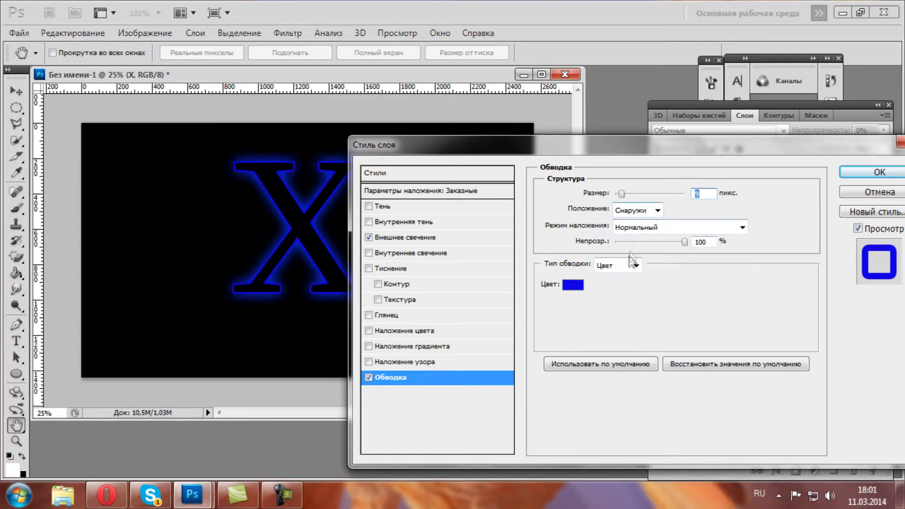
click(636, 227)
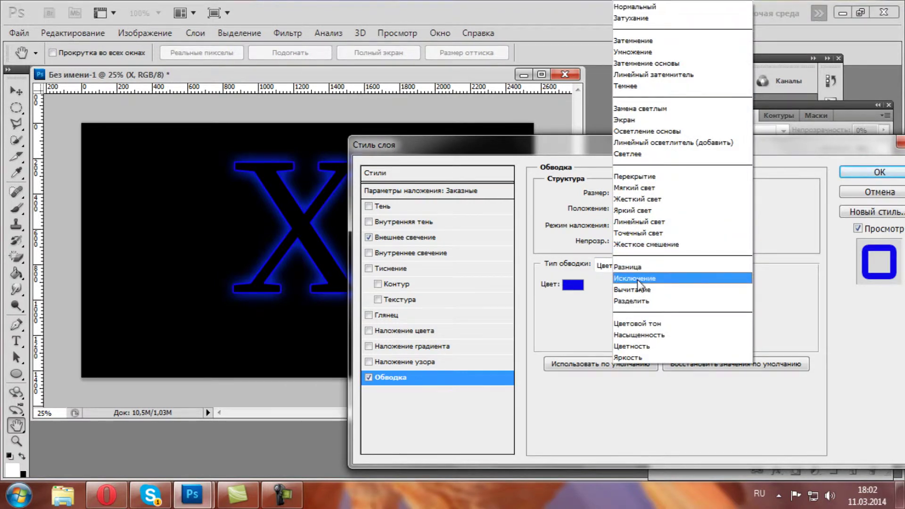
click(638, 278)
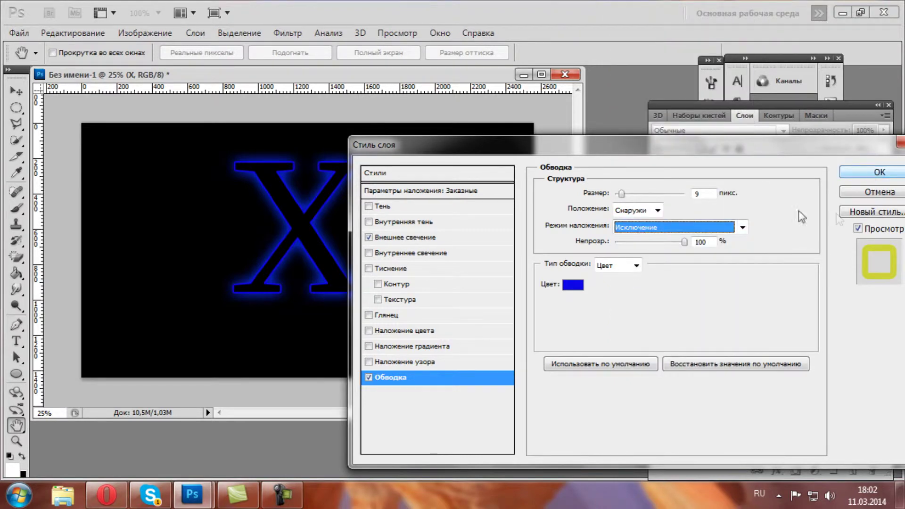
click(734, 228)
click(657, 269)
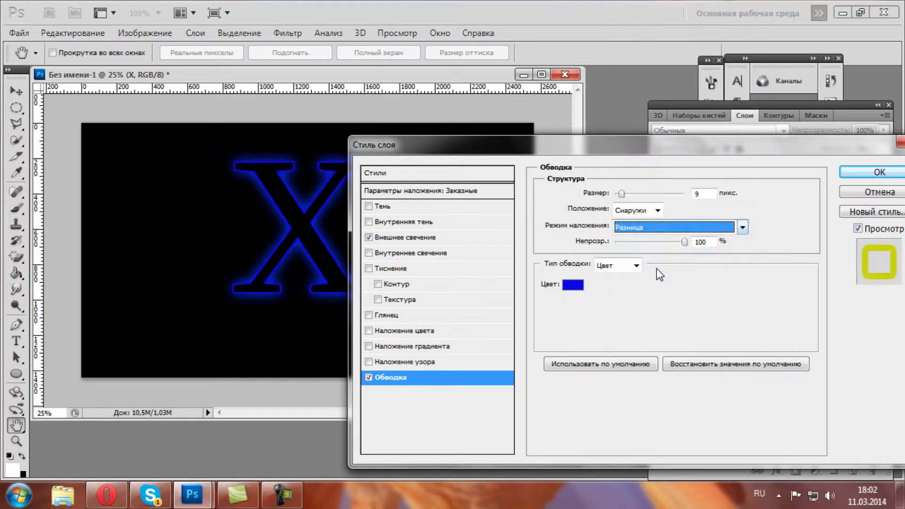
click(880, 173)
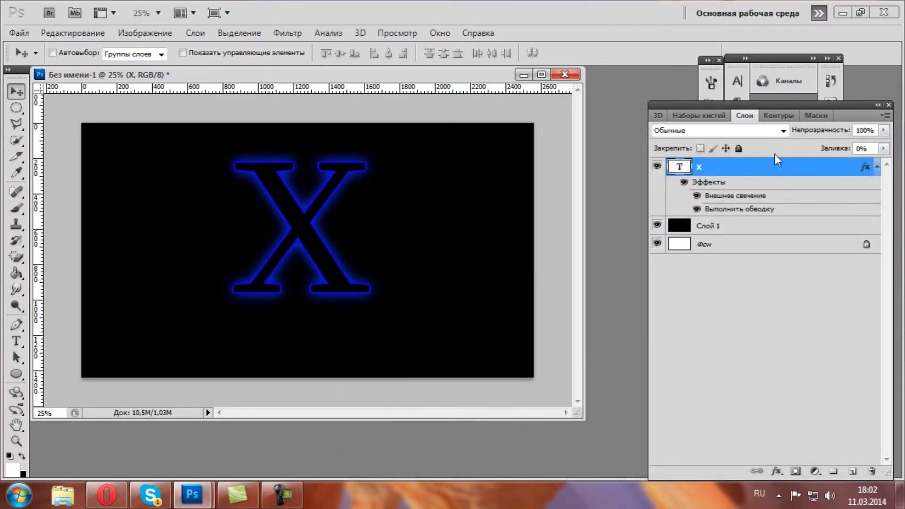
Step: Reduce the stroke size to 6 and add an empty layer above the X
double_click(771, 168)
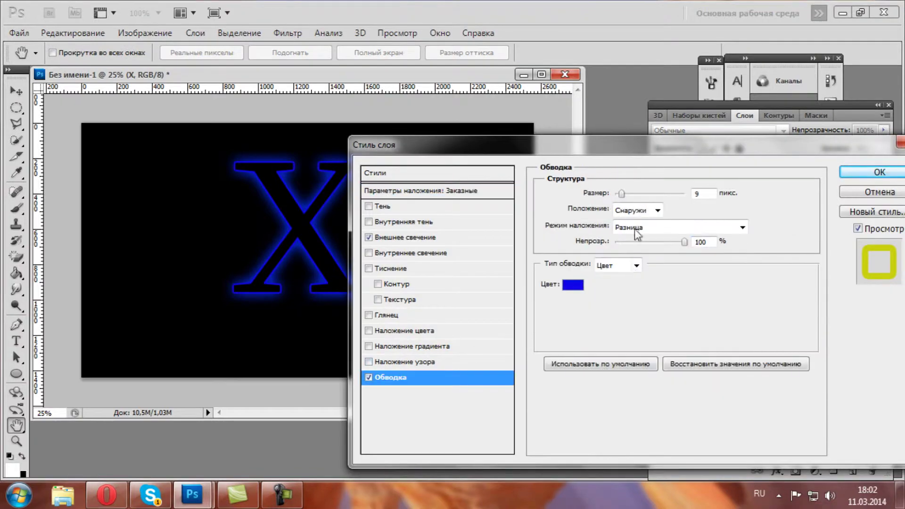
drag(620, 191, 620, 191)
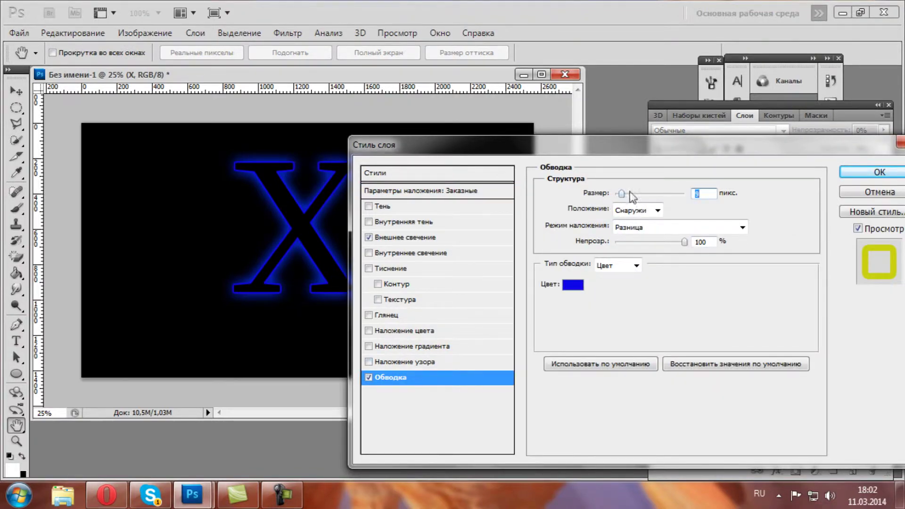
click(848, 172)
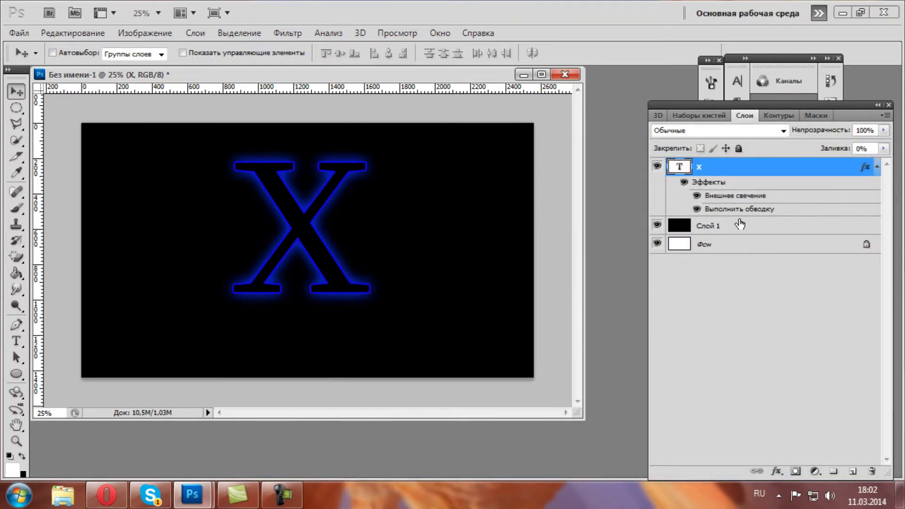
click(852, 471)
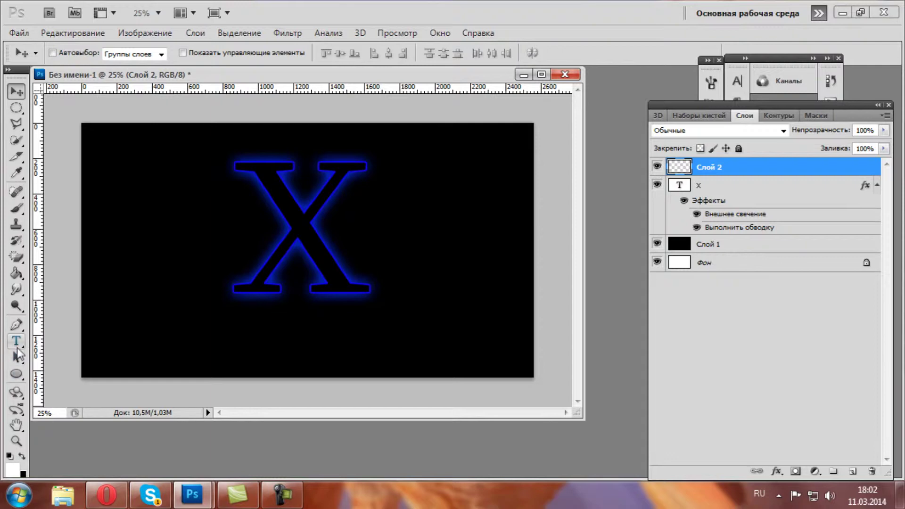
Step: Type a second white X on the canvas
key(t)
click(425, 308)
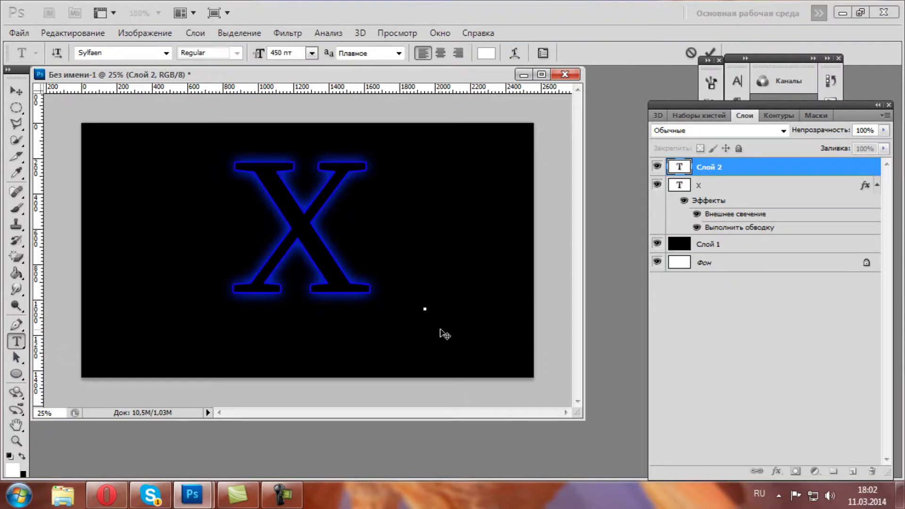
text(X)
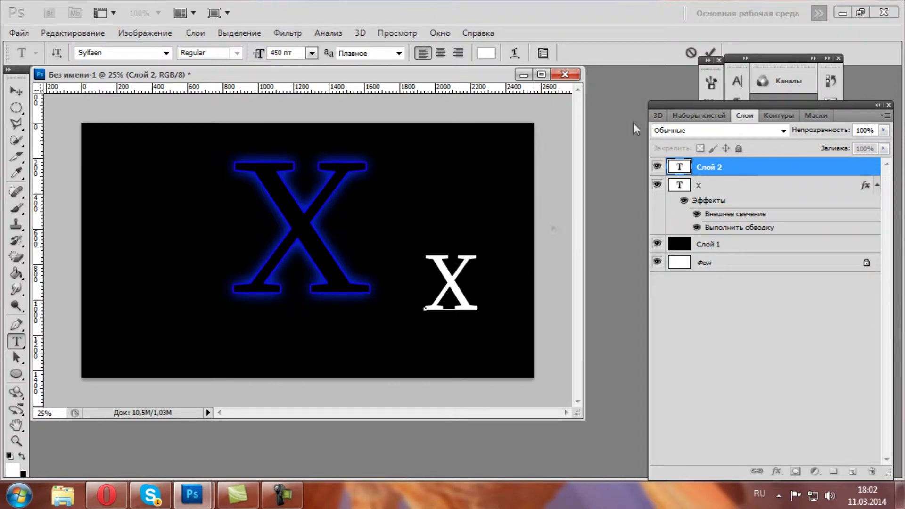
click(709, 51)
Step: Enlarge the second X to about 239% and place it over the glowing blue X
key(ctrl+t)
mouse_move(485, 239)
mouse_down()
mouse_move(549, 152)
mouse_move(557, 122)
mouse_up()
mouse_move(491, 214)
mouse_down()
mouse_move(291, 219)
mouse_move(303, 219)
mouse_up()
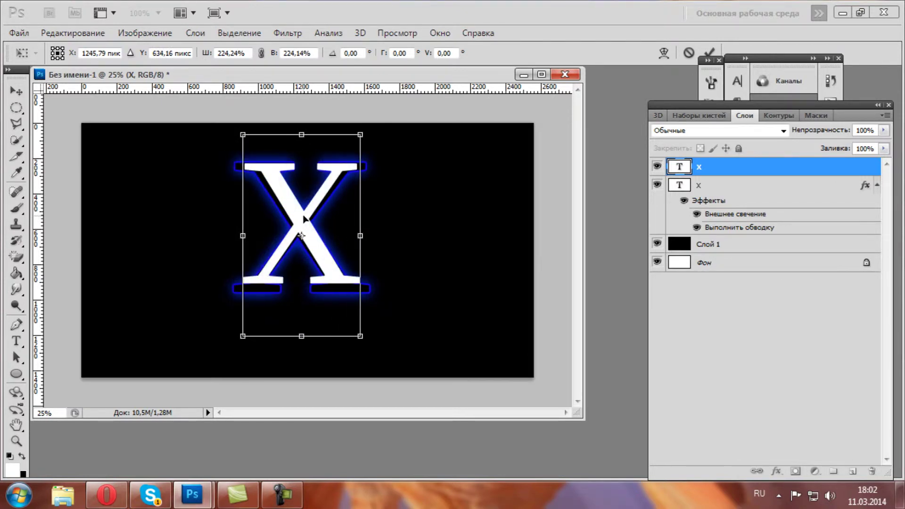
drag(360, 336, 367, 347)
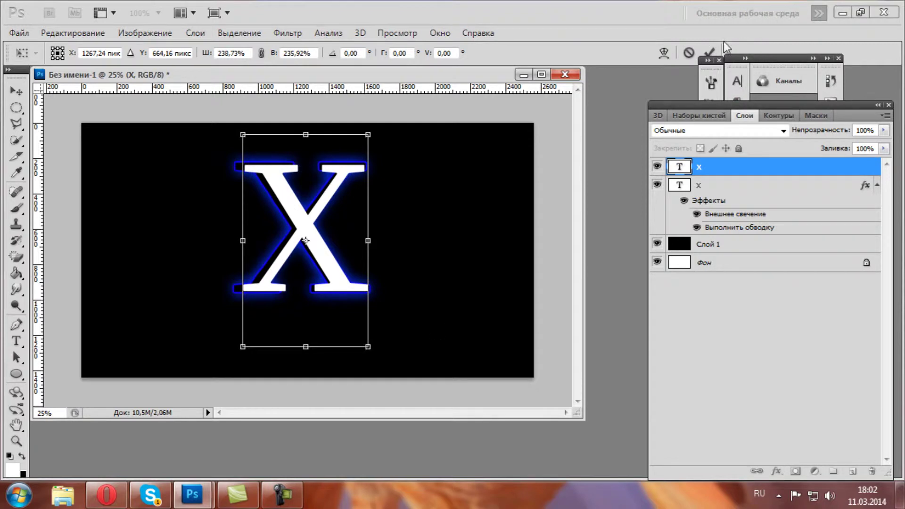
click(708, 51)
click(732, 190)
right_click(732, 190)
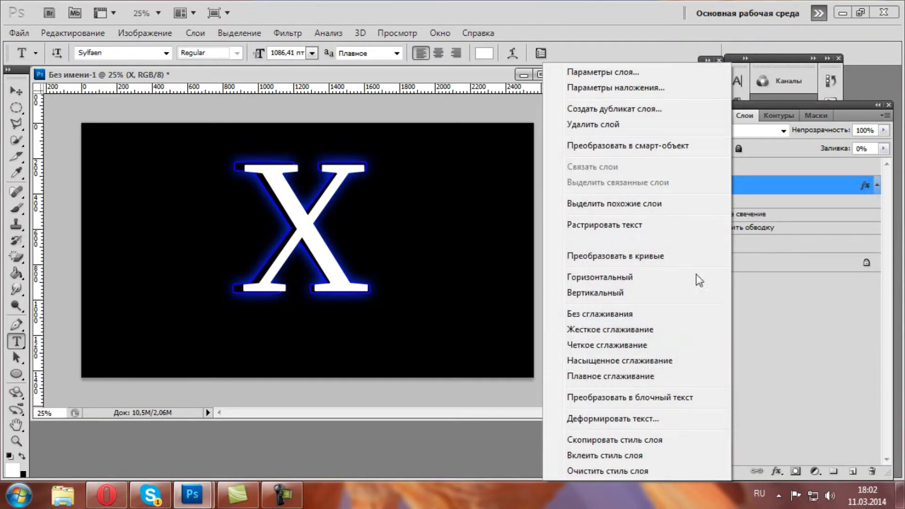
Step: Copy the glowing X's layer style and paste it onto the top white X
click(612, 439)
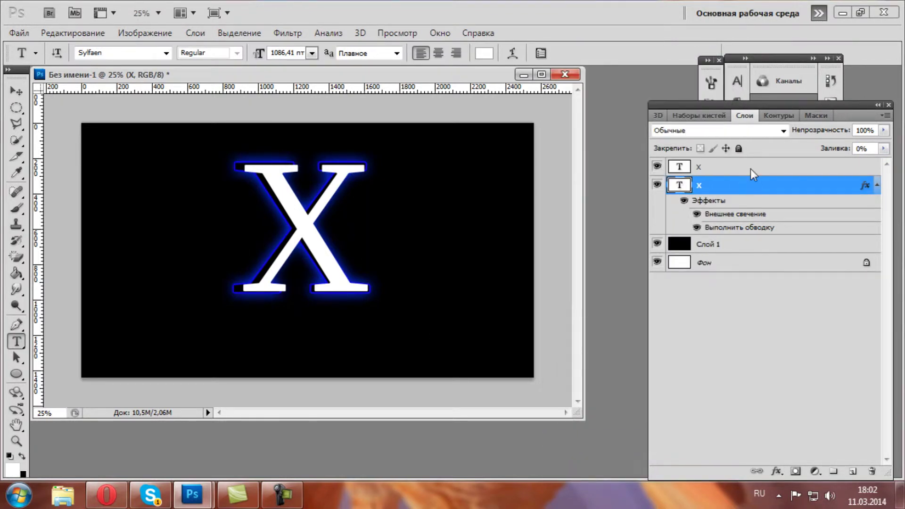
click(750, 168)
right_click(750, 168)
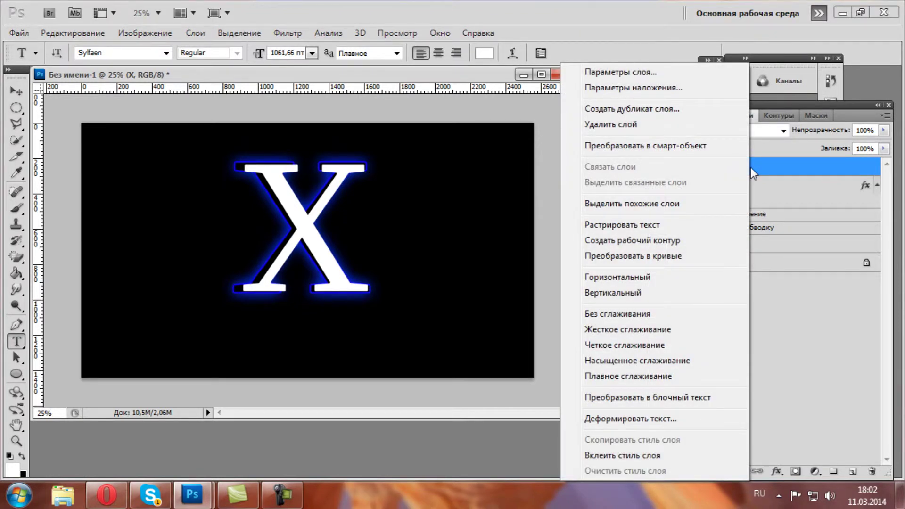
click(622, 455)
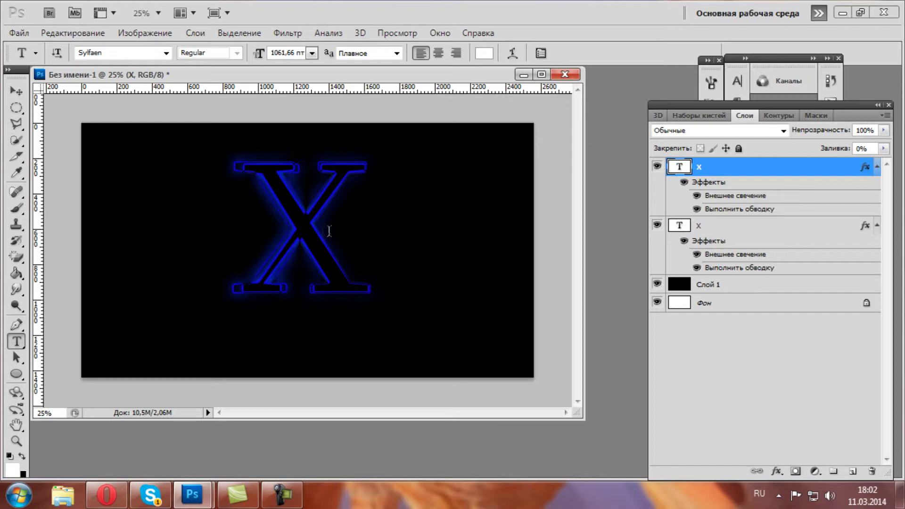
Step: Nudge the top outlined X into alignment with the lower X, then add an empty Слой 2
click(15, 92)
drag(299, 222, 304, 224)
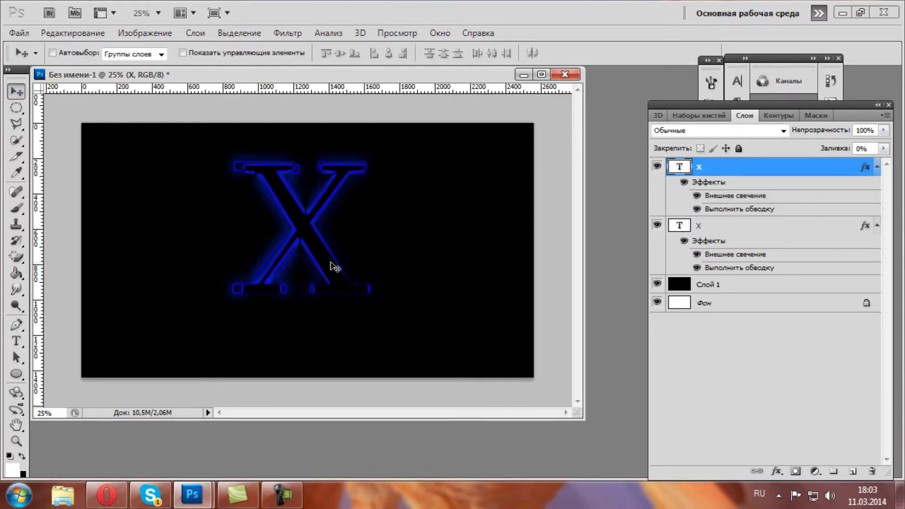
drag(333, 265, 328, 262)
click(852, 470)
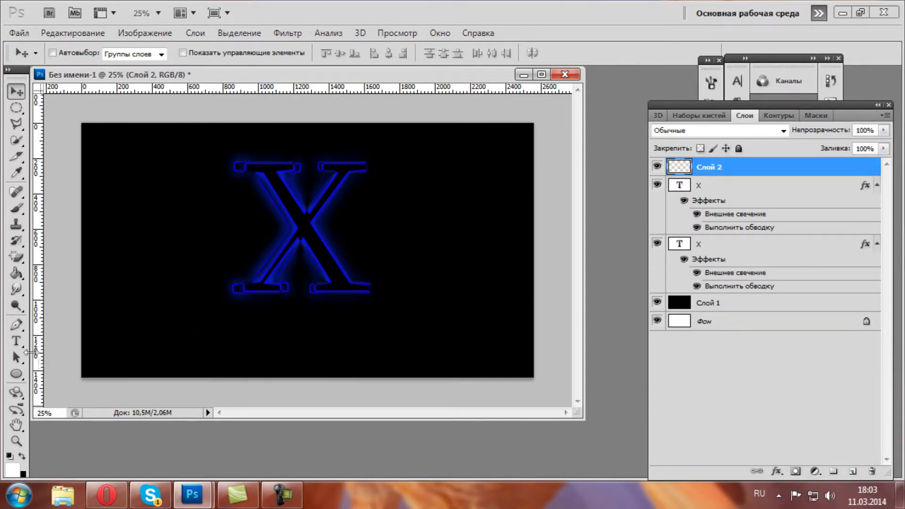
Step: Type a third white X on the canvas
click(16, 341)
click(416, 316)
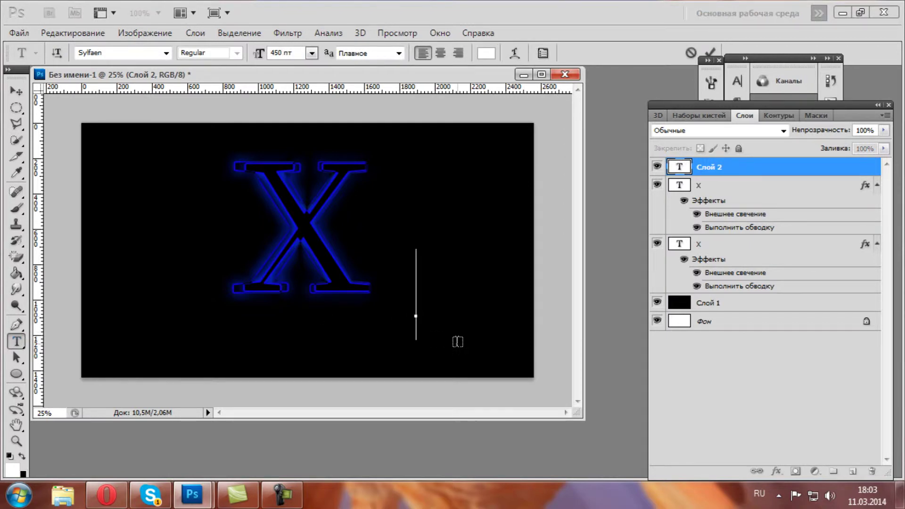
text(X)
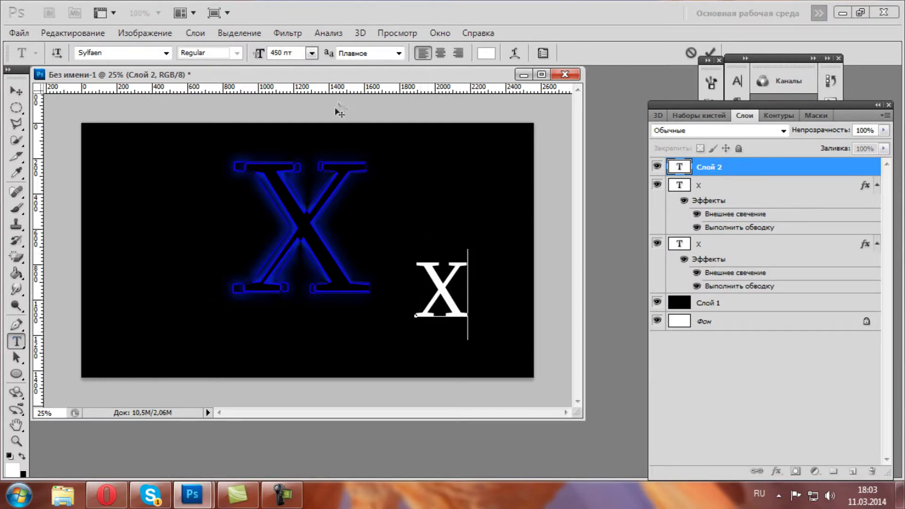
key(ctrl+t)
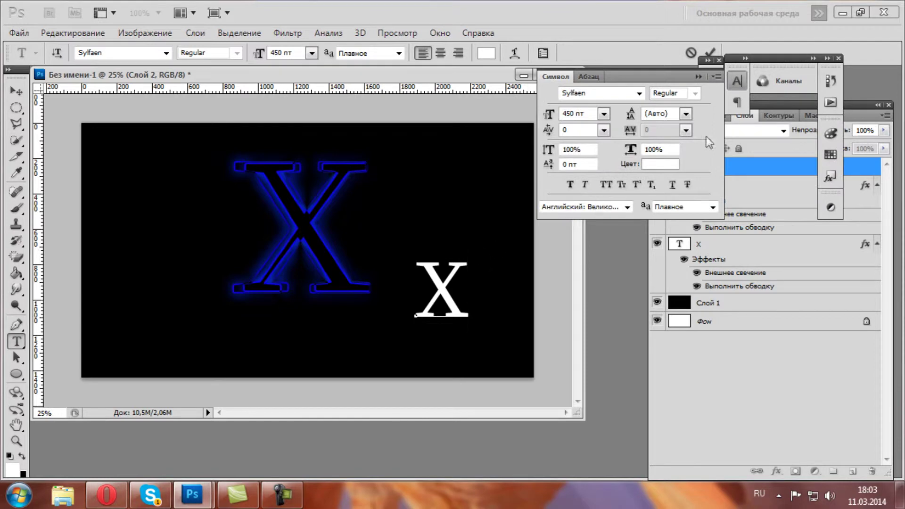
click(709, 52)
key(ctrl+t)
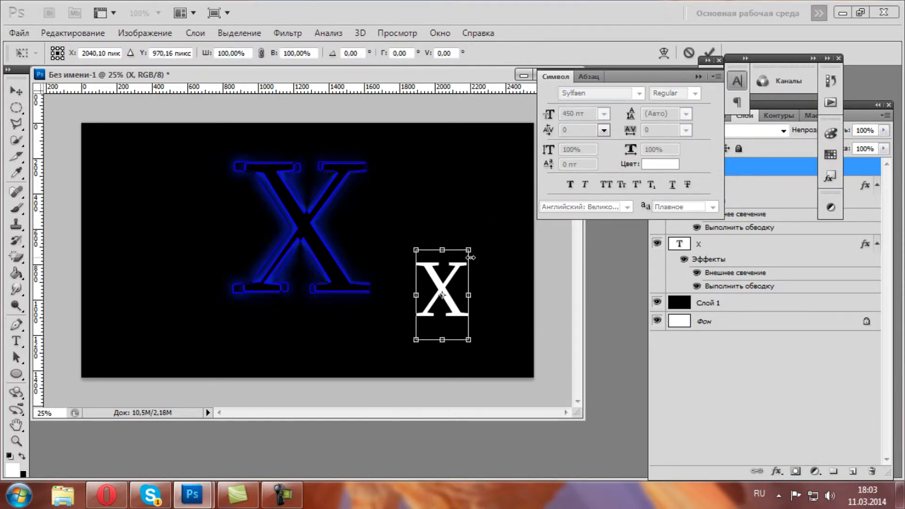
double_click(679, 75)
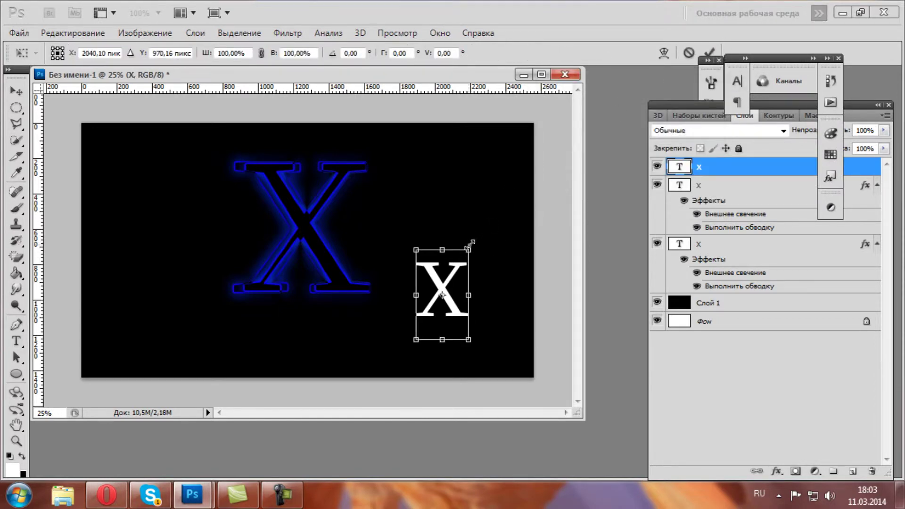
Step: Enlarge the third X and move it onto the blue X
drag(468, 249, 520, 140)
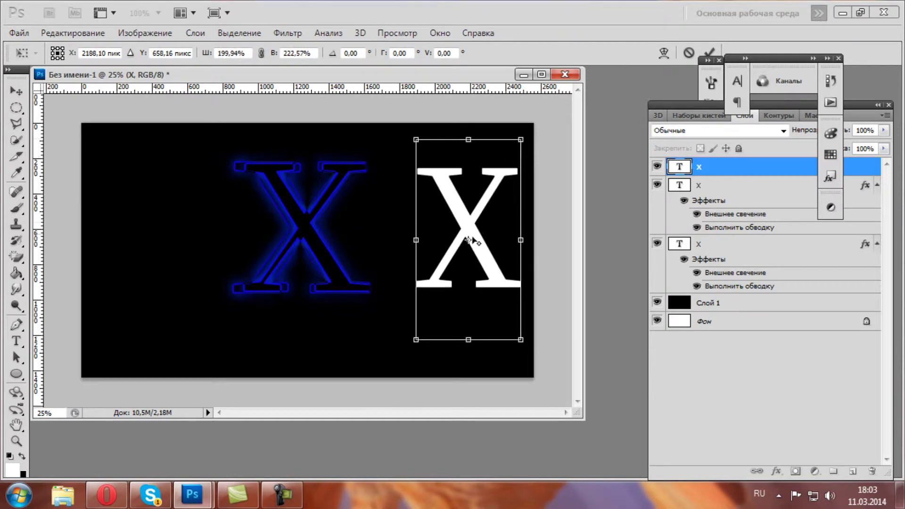
drag(473, 240, 328, 226)
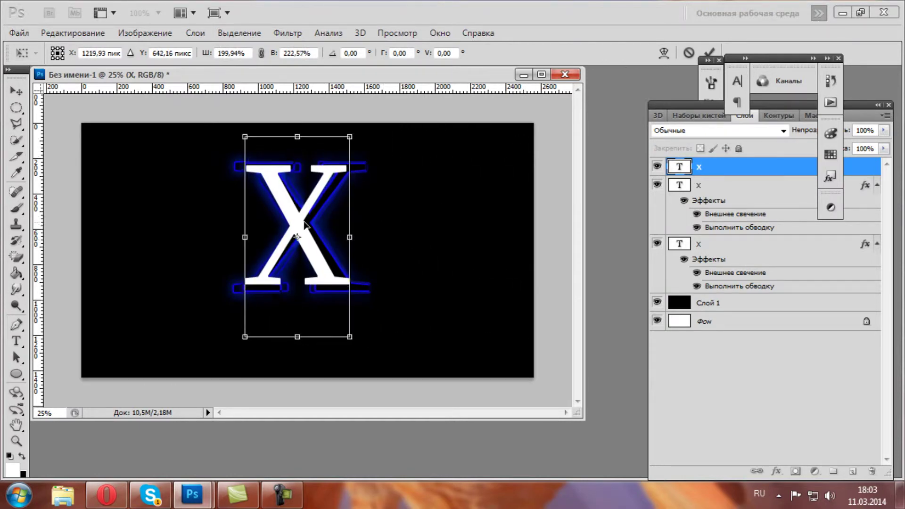
drag(350, 339, 367, 346)
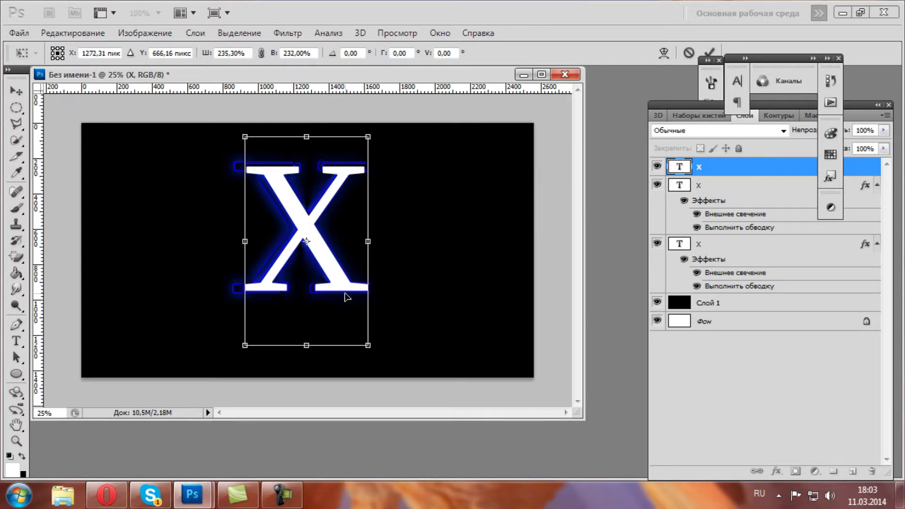
click(709, 52)
Step: Paste the glow-and-stroke style onto the third X, nudge it left, and select all three X layers
right_click(766, 179)
click(620, 456)
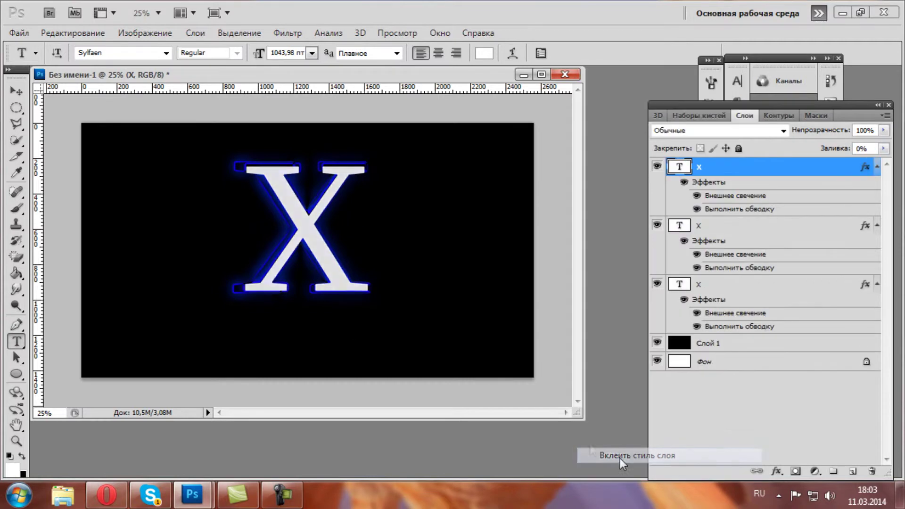
click(16, 91)
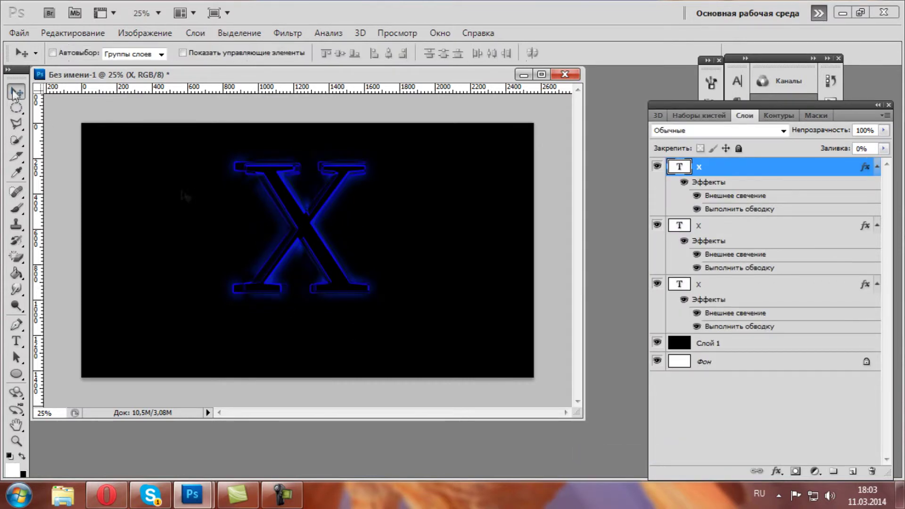
drag(293, 230, 289, 226)
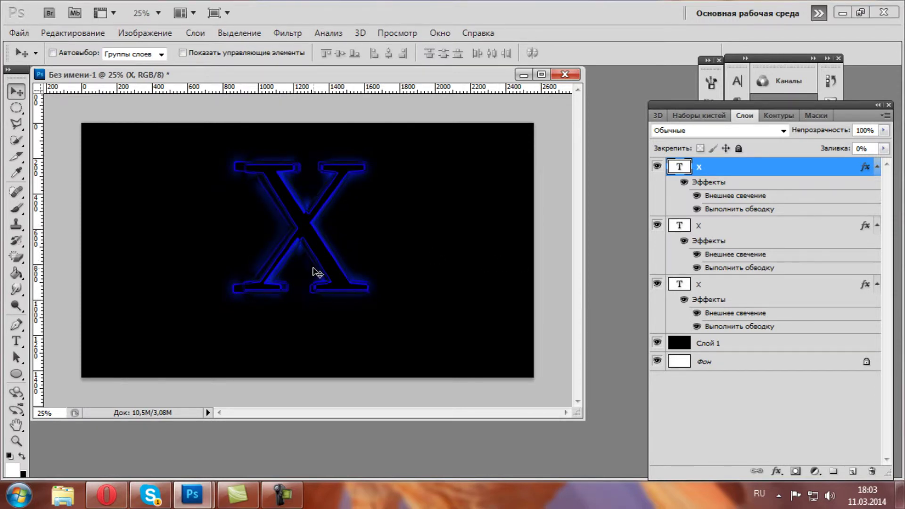
shift+click(723, 286)
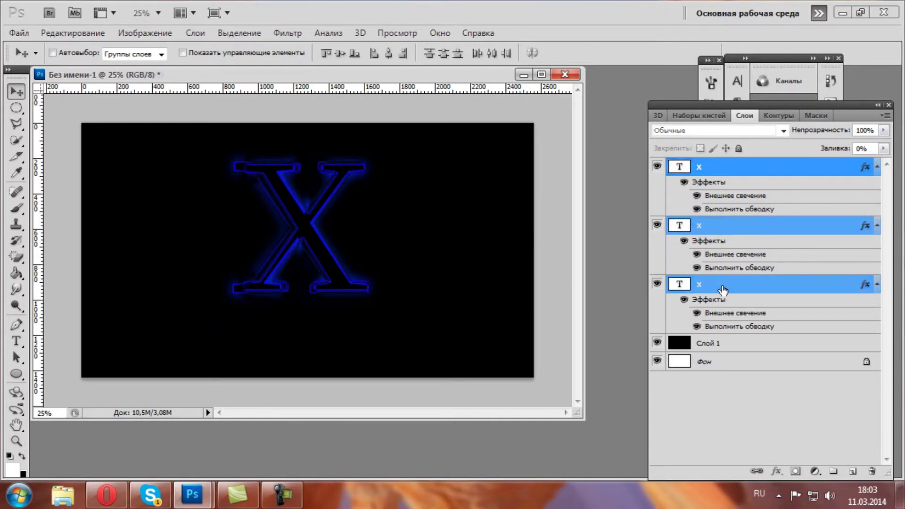
Step: Duplicate the three selected X layers
right_click(723, 288)
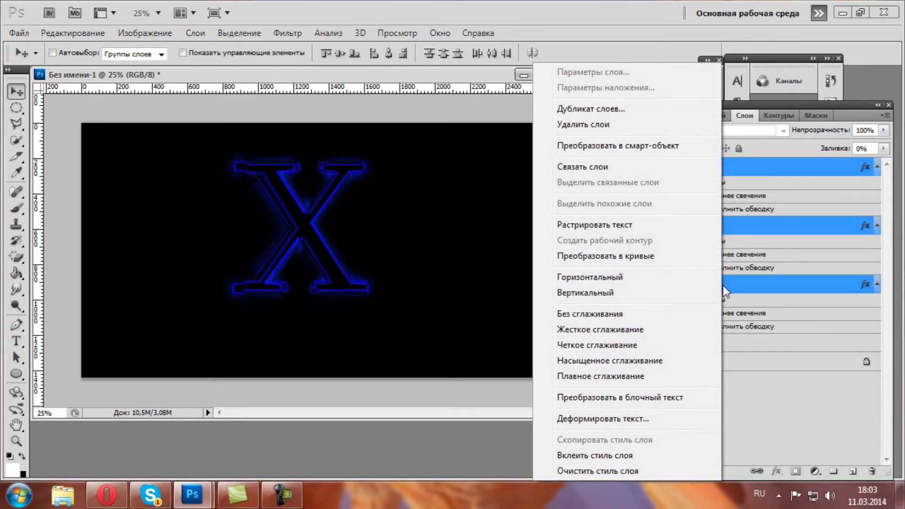
click(599, 111)
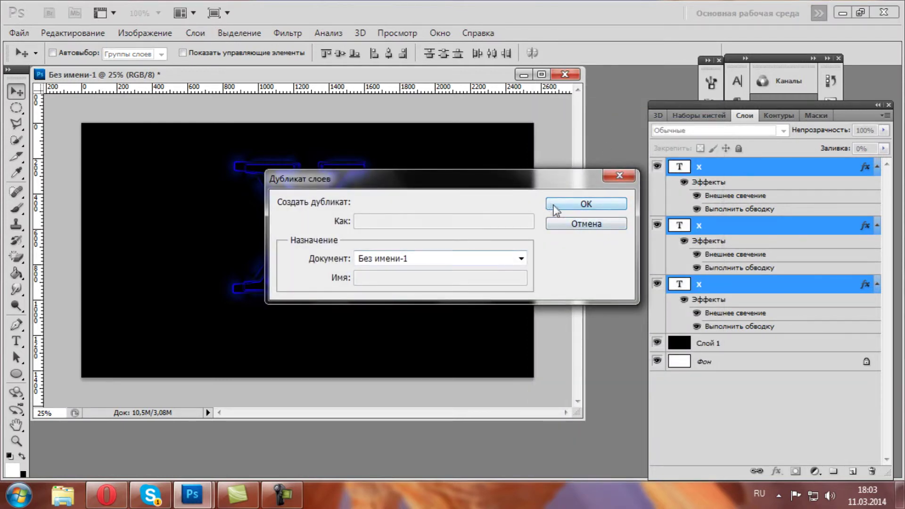
click(571, 204)
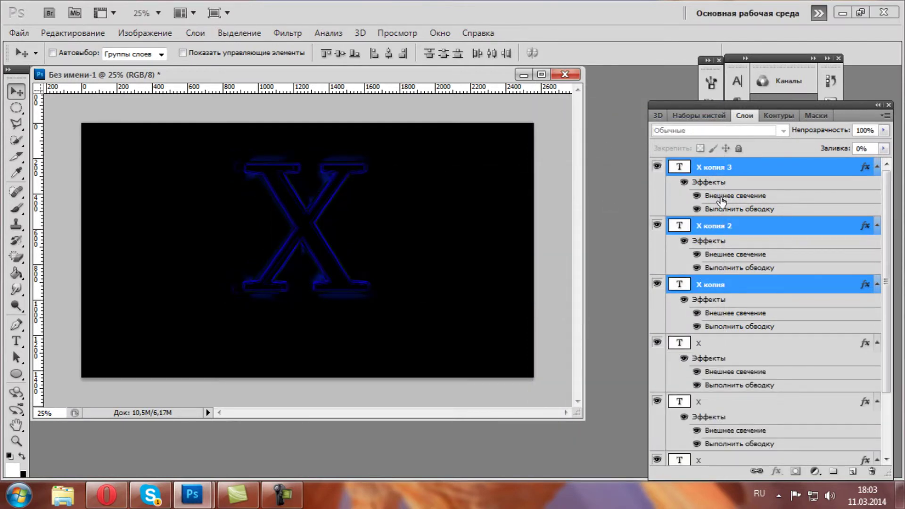
Step: Rotate the copied X layers 180° and place them directly beneath the original X
key(ctrl+t)
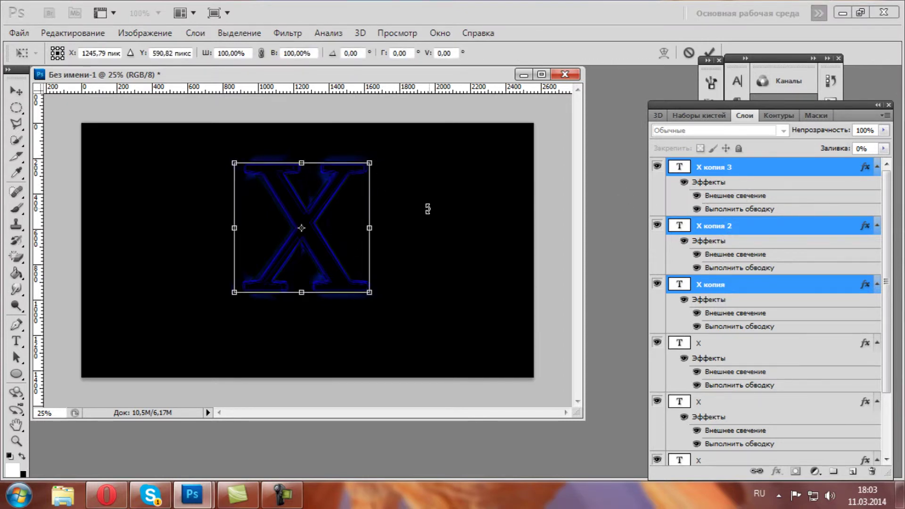
drag(342, 179, 408, 225)
drag(465, 191, 276, 346)
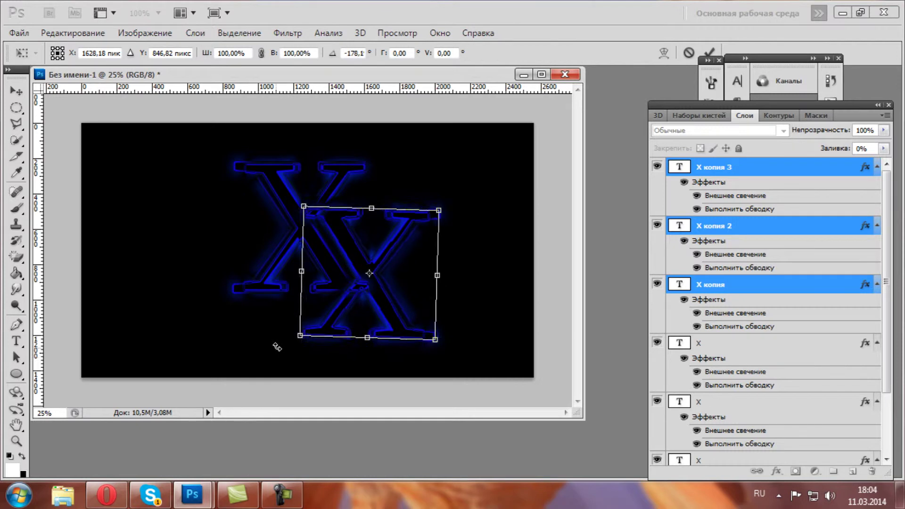
drag(276, 347, 272, 356)
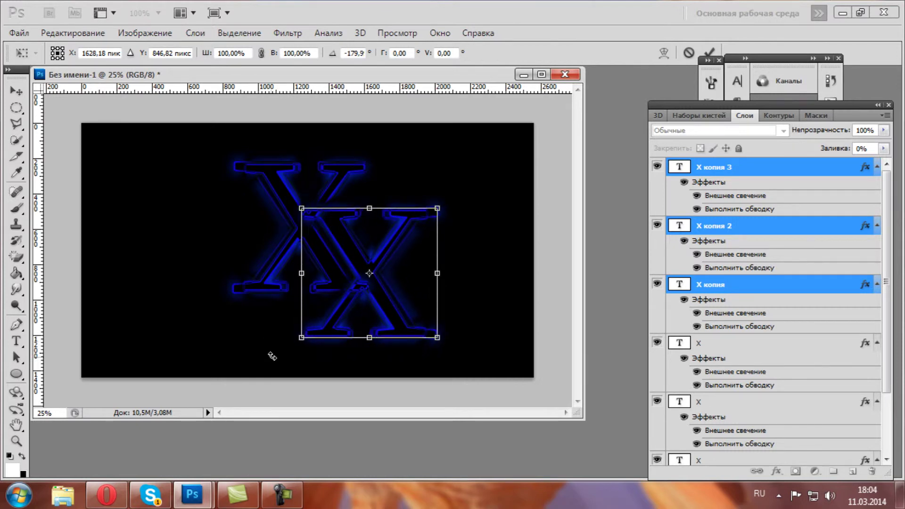
drag(378, 249, 311, 340)
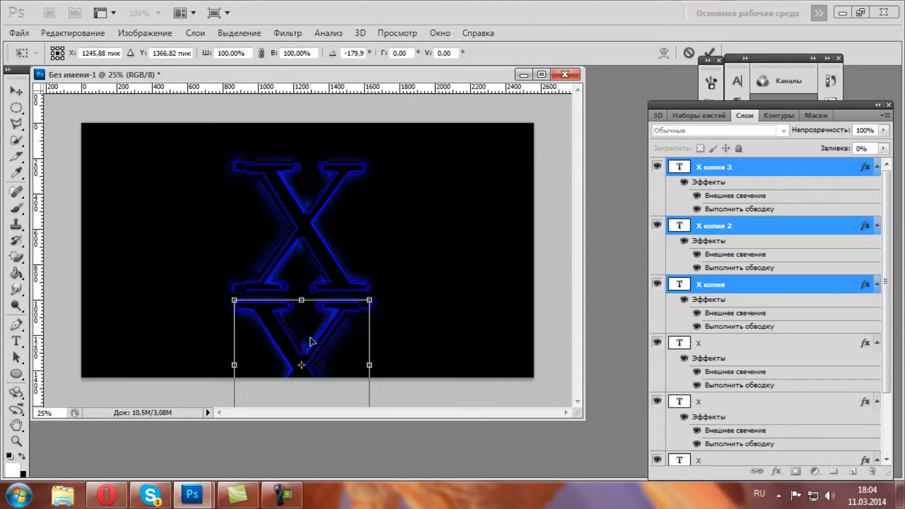
click(709, 52)
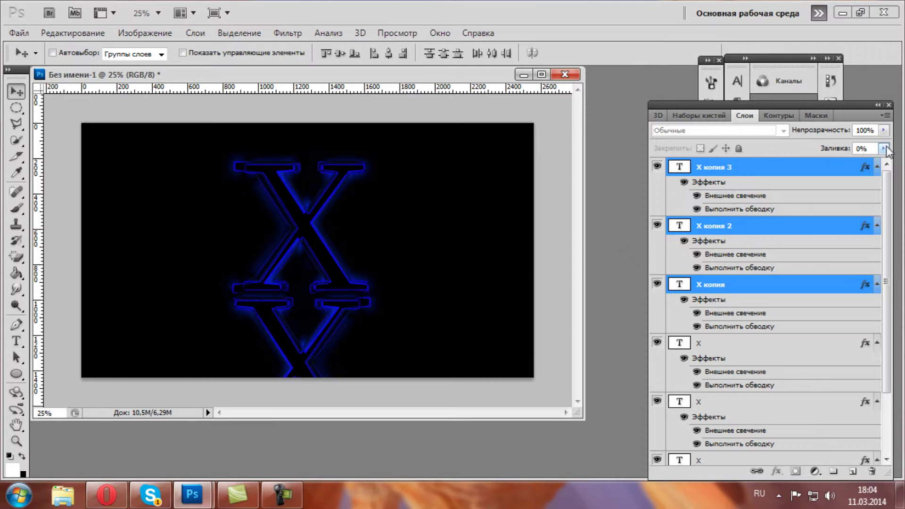
click(884, 130)
Step: Fade the reflected X copies to 27% opacity and select the X копия layer
drag(883, 148, 831, 148)
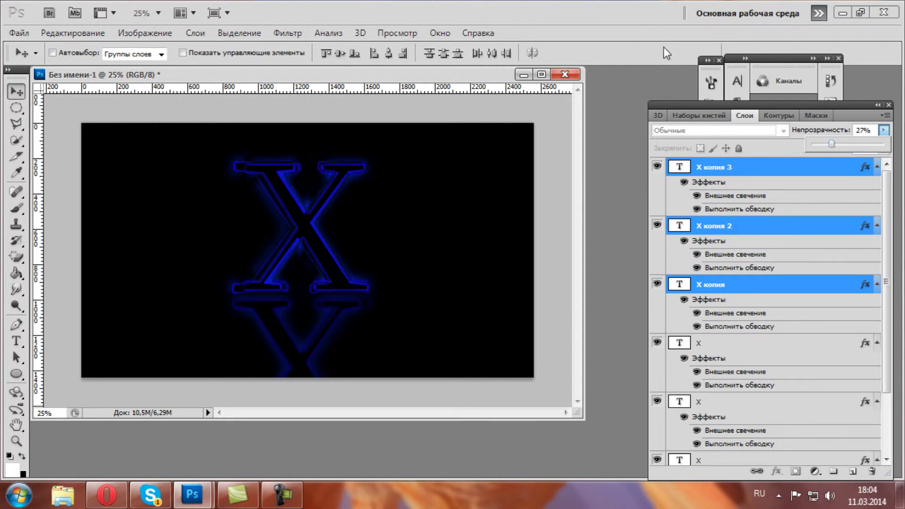
click(792, 150)
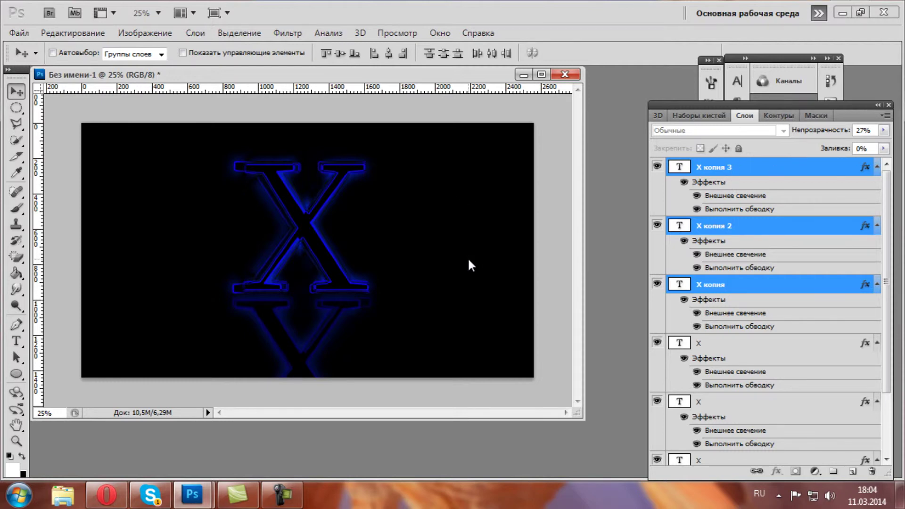
right_click(744, 290)
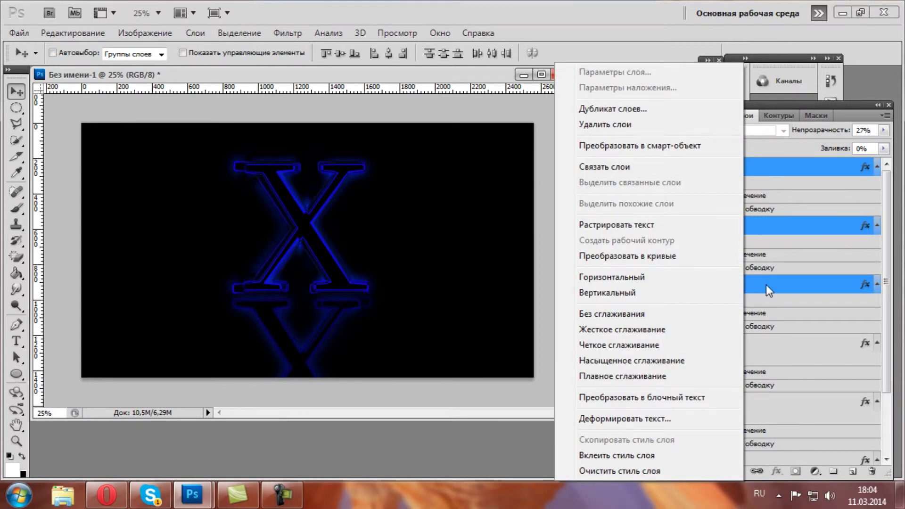
click(766, 285)
Step: Merge X копия, the original X layers and black Слой 1, then add an empty layer on top
scroll(765, 285, down, 3)
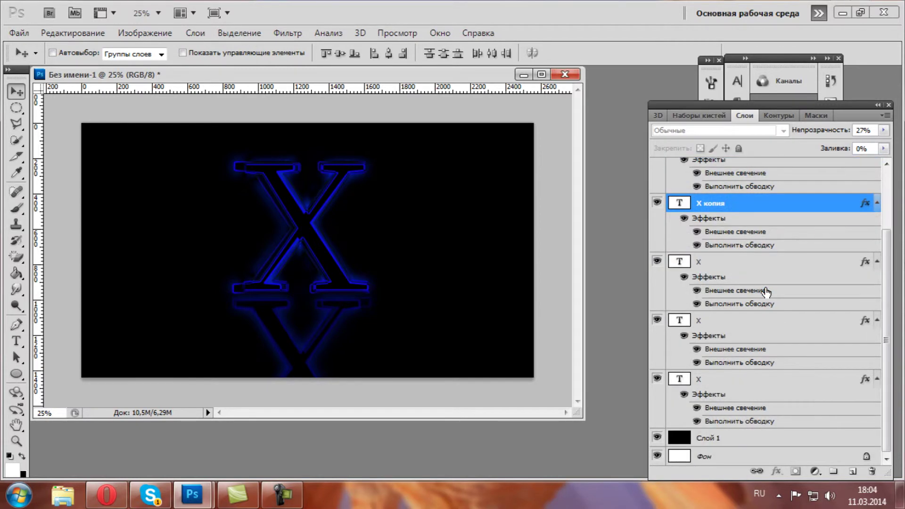
shift+click(733, 379)
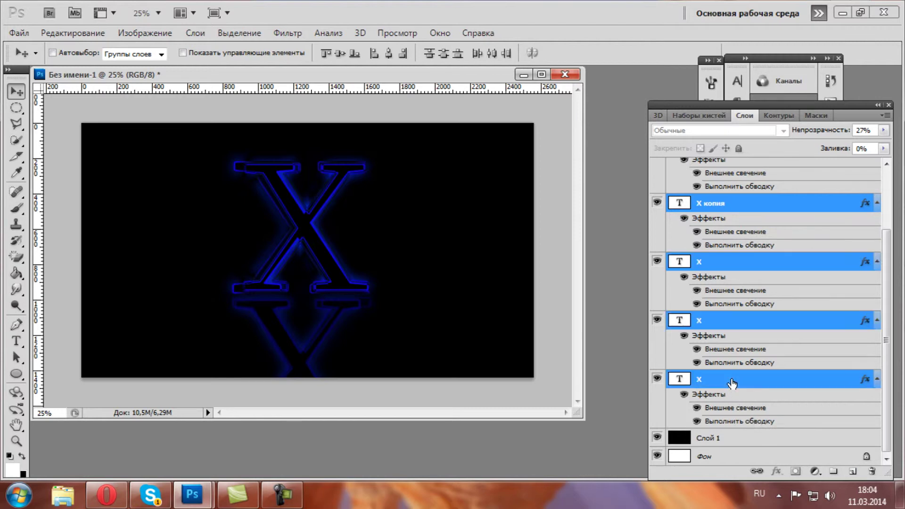
right_click(734, 379)
key(Escape)
shift+click(751, 437)
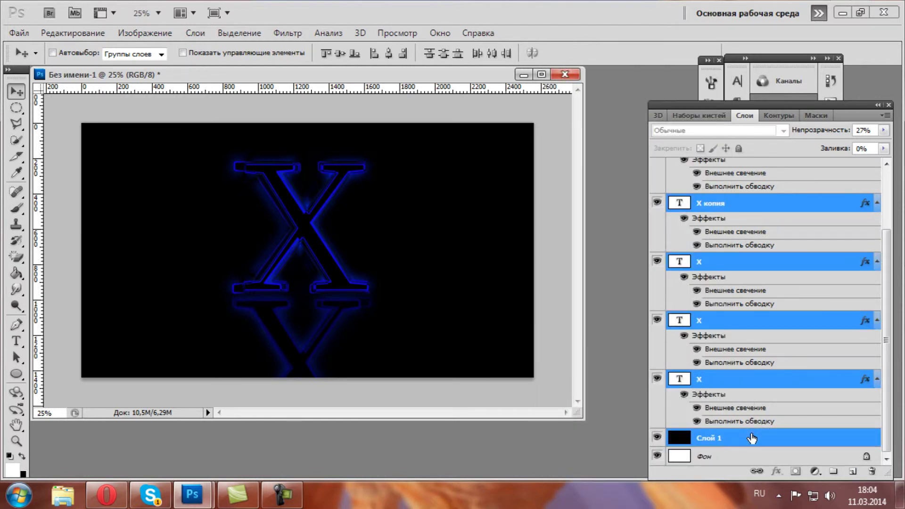
right_click(751, 438)
click(754, 388)
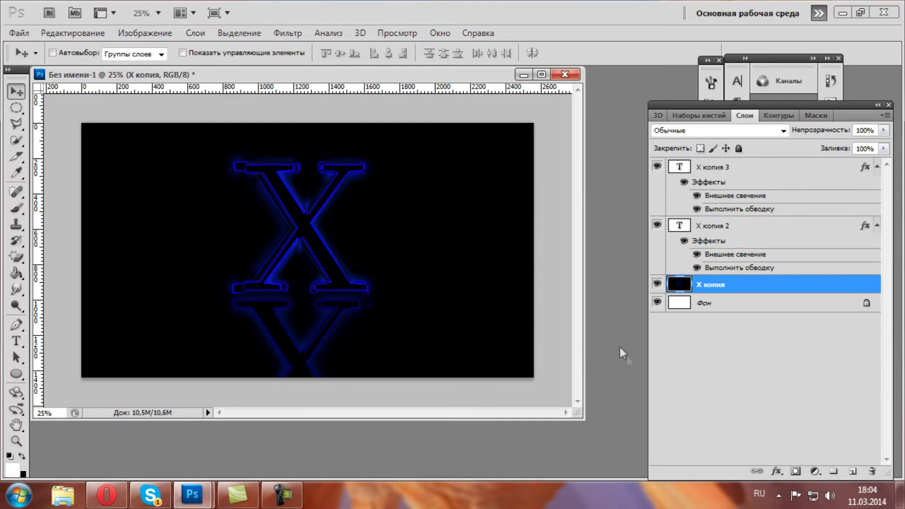
click(744, 355)
click(852, 471)
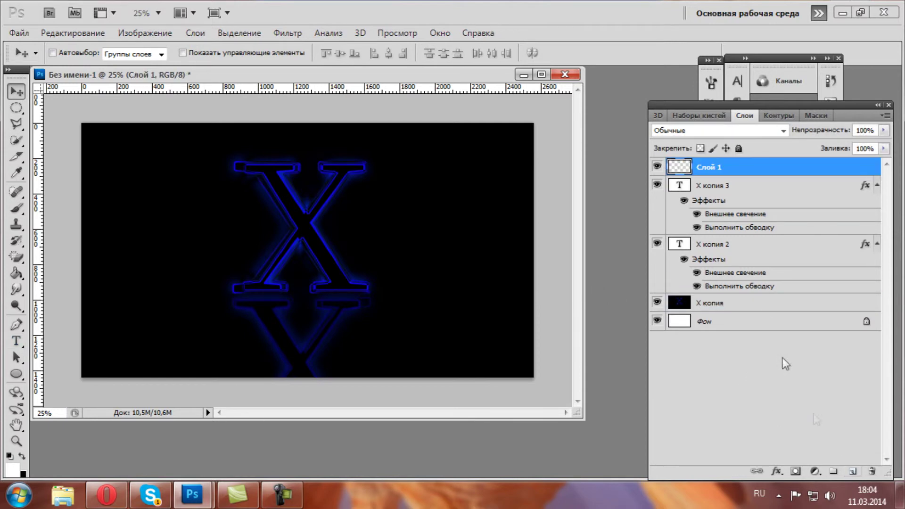
Step: Draw a flat blue (042fba) ellipse across the base of the X with the Ellipse tool
click(17, 374)
drag(150, 301, 460, 286)
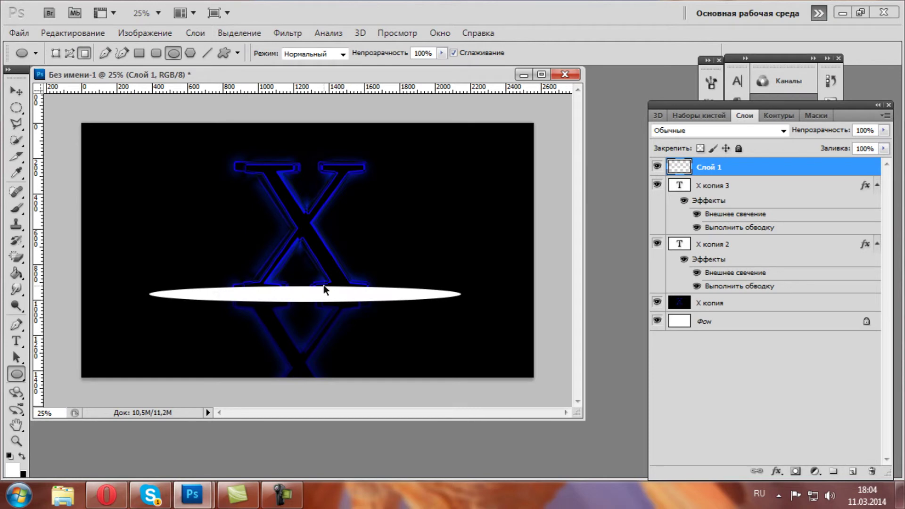
key(ctrl+z)
click(8, 471)
drag(507, 283, 523, 295)
click(672, 241)
mouse_move(143, 305)
mouse_down()
mouse_move(513, 292)
mouse_move(465, 289)
mouse_up()
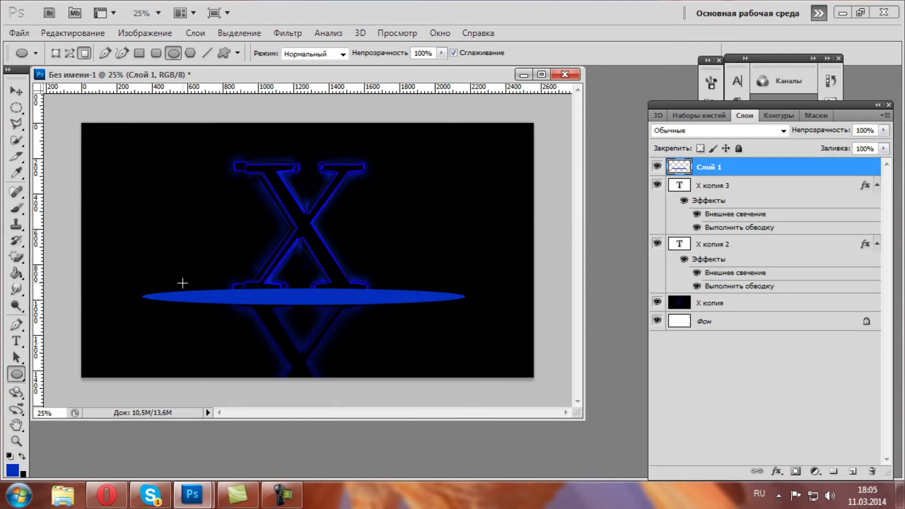
Step: Gaussian-blur the ellipse into a soft glow, then nudge it slightly upward
click(296, 34)
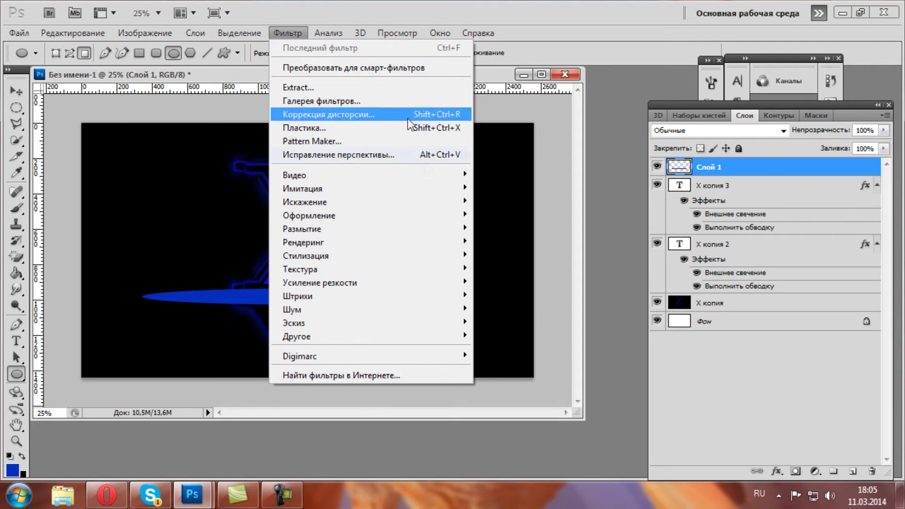
mouse_move(302, 228)
click(542, 297)
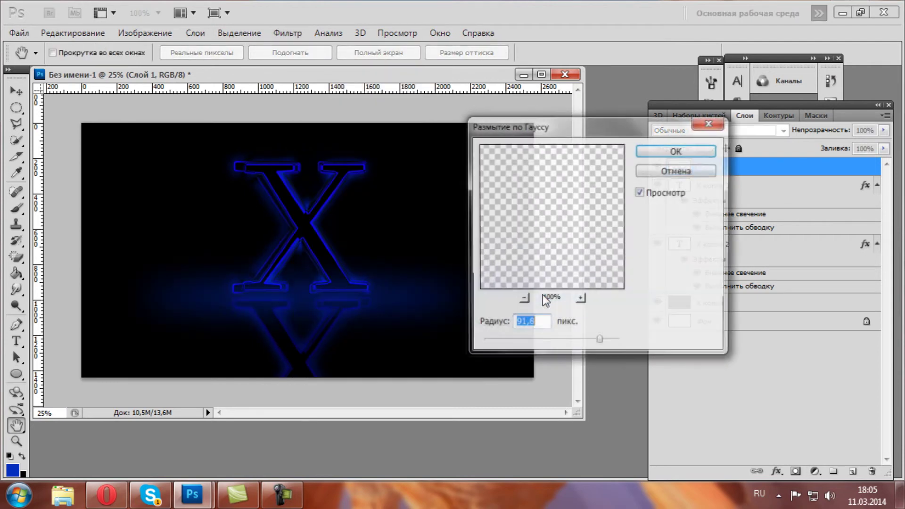
mouse_move(599, 341)
mouse_down()
mouse_move(550, 346)
mouse_move(590, 340)
mouse_up()
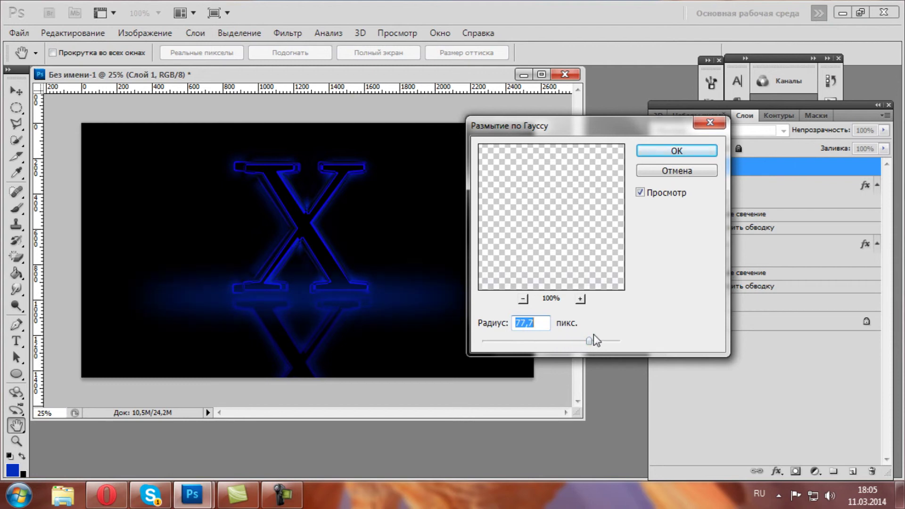
click(697, 151)
click(16, 91)
drag(304, 307, 308, 302)
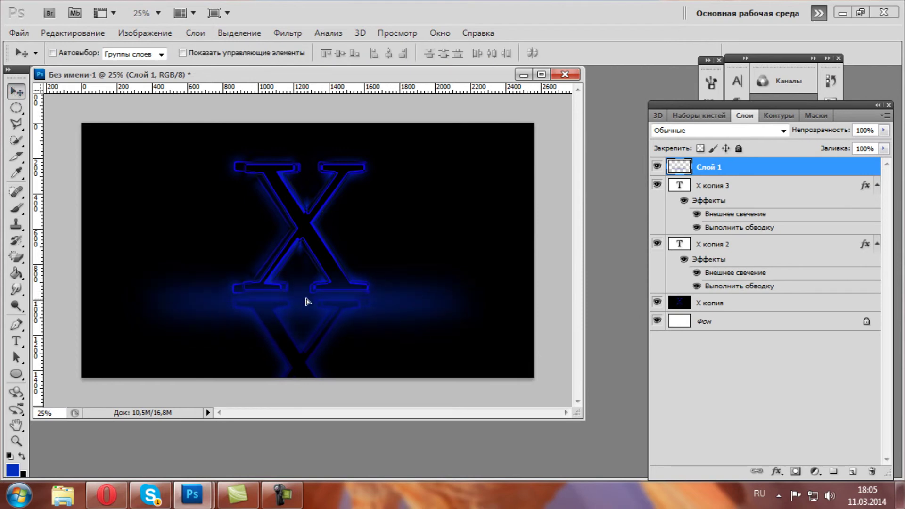
click(716, 185)
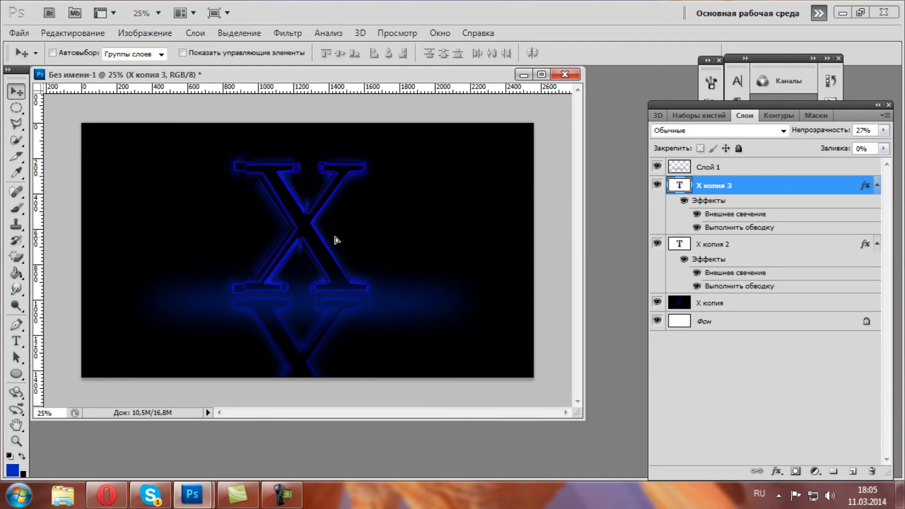
shift+click(739, 250)
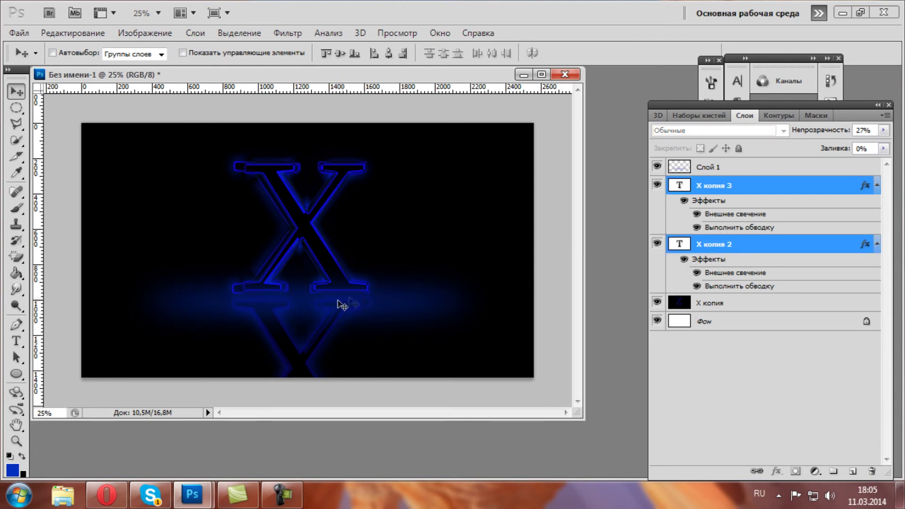